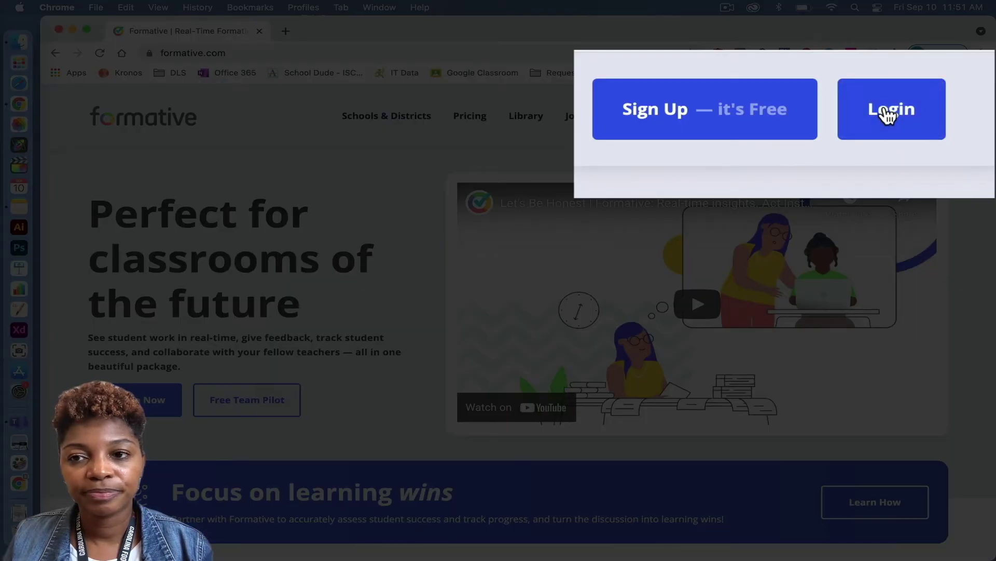
Step: Log in to Formative with the Google account so the Classes page lists four classes
{"action": "left_click", "coordinate": [916, 119]}
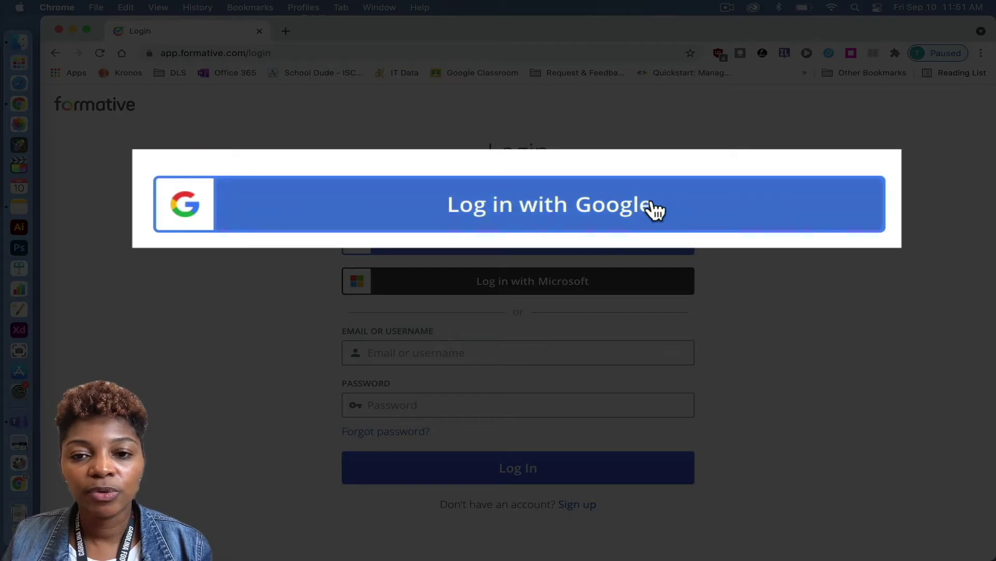
{"action": "left_click", "coordinate": [580, 202]}
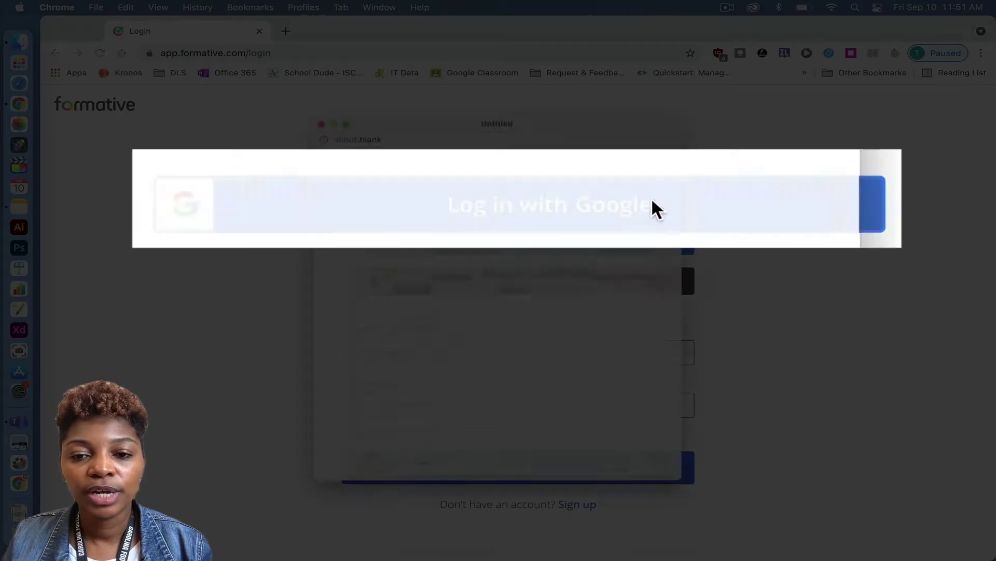
{"action": "left_click", "coordinate": [550, 443]}
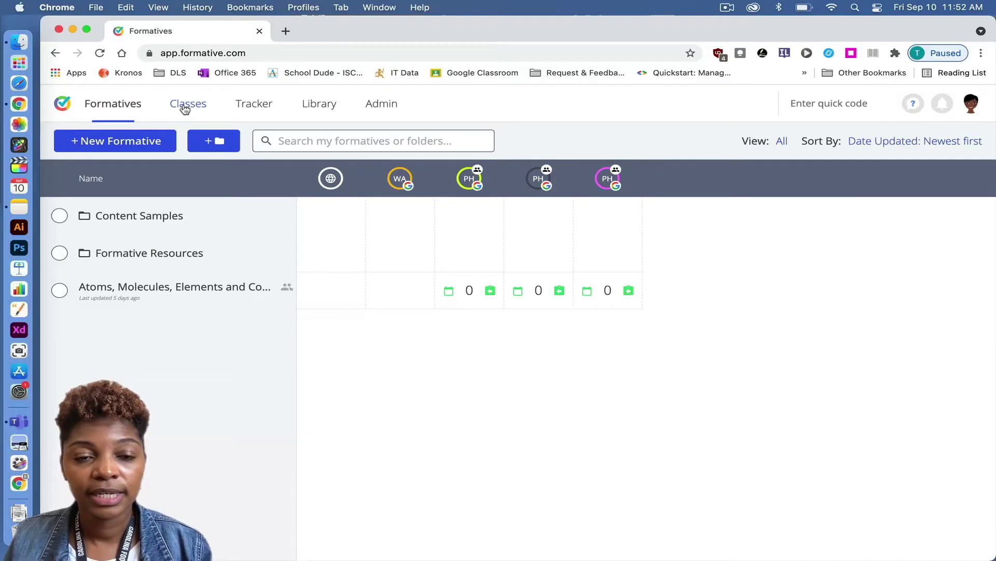
{"action": "left_click", "coordinate": [184, 109]}
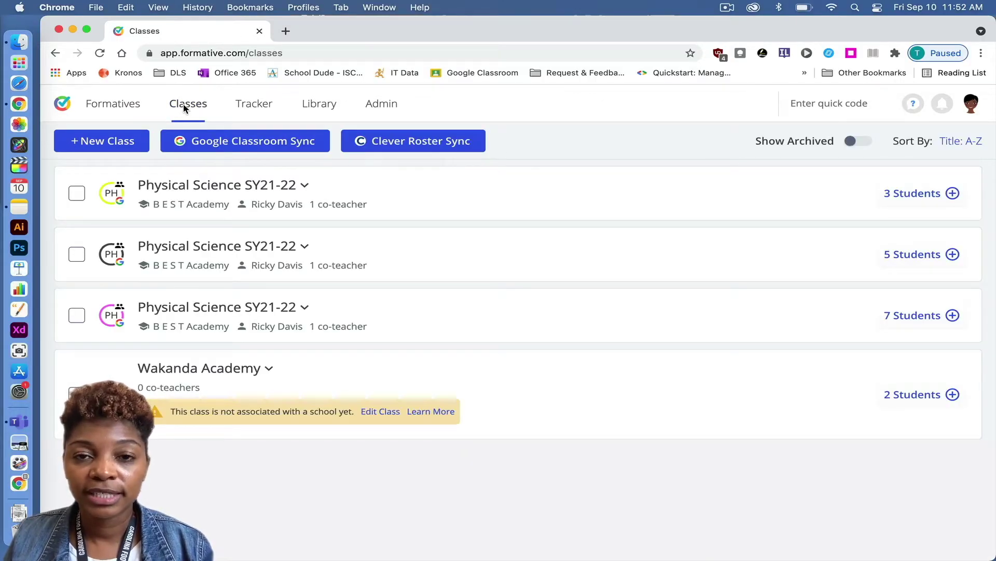
{"action": "left_click", "coordinate": [252, 108]}
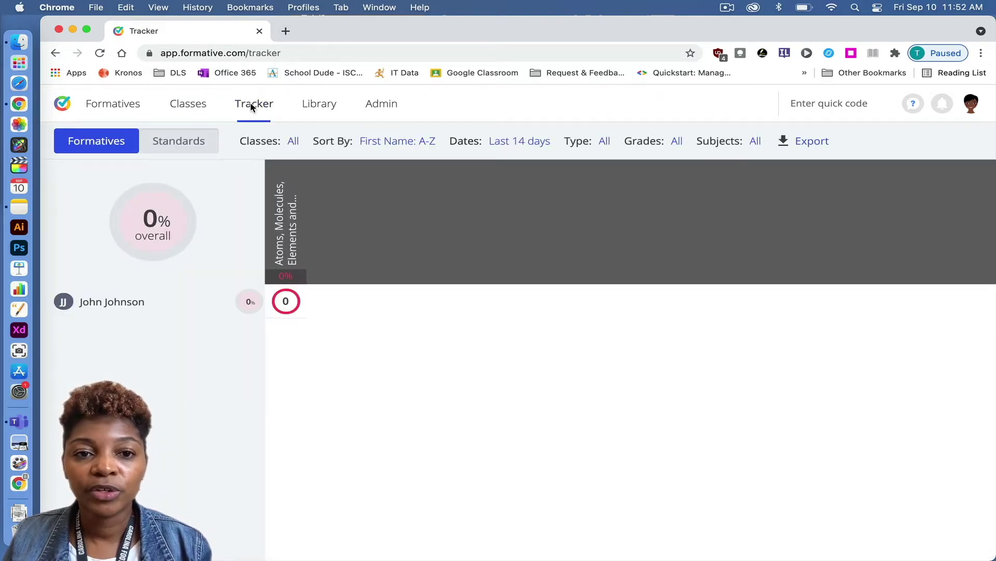
{"action": "left_click", "coordinate": [321, 110]}
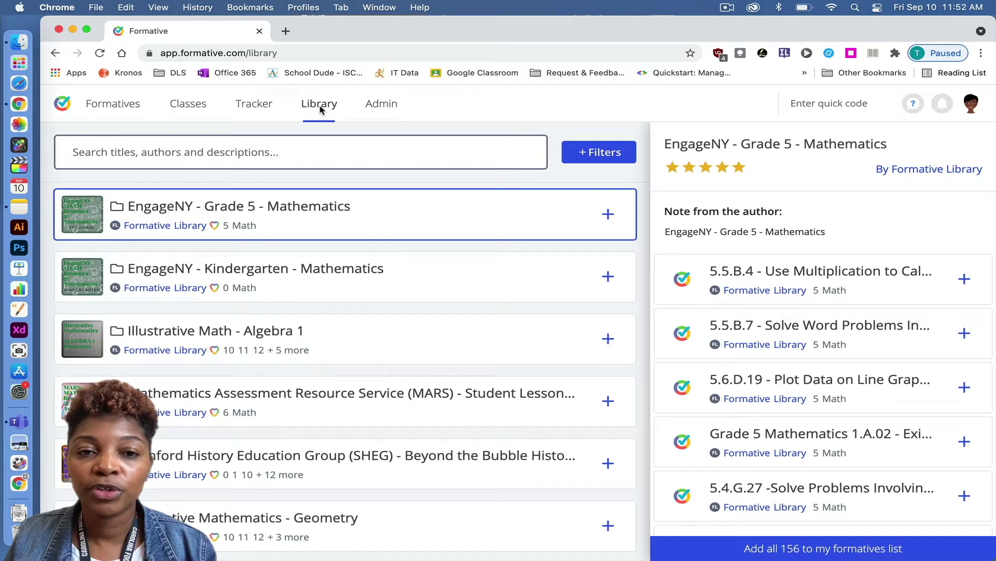
{"action": "left_click", "coordinate": [107, 109]}
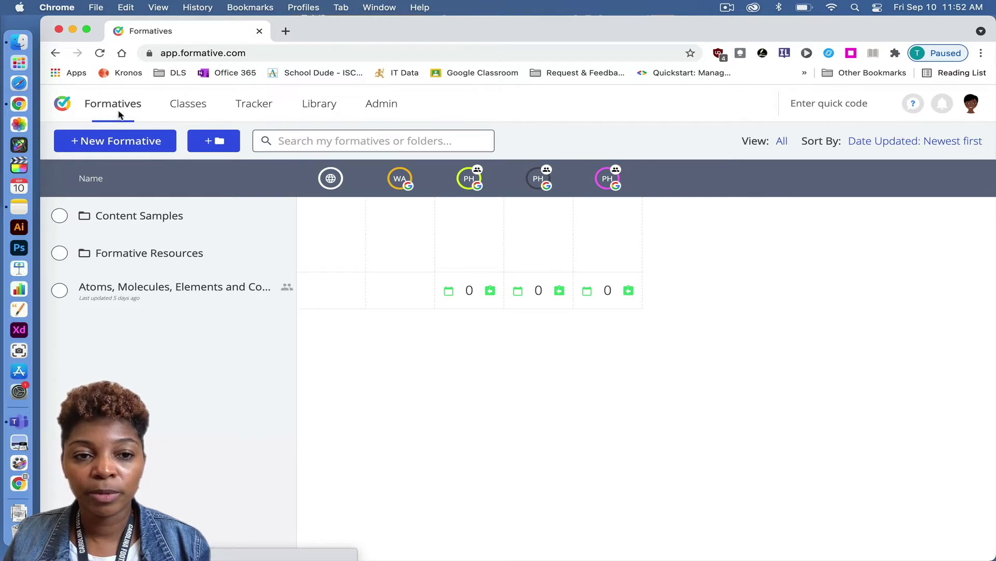
Step: Start a blank formative titled 'Sample Formative' and bring up the question type chooser
{"action": "left_click", "coordinate": [117, 143]}
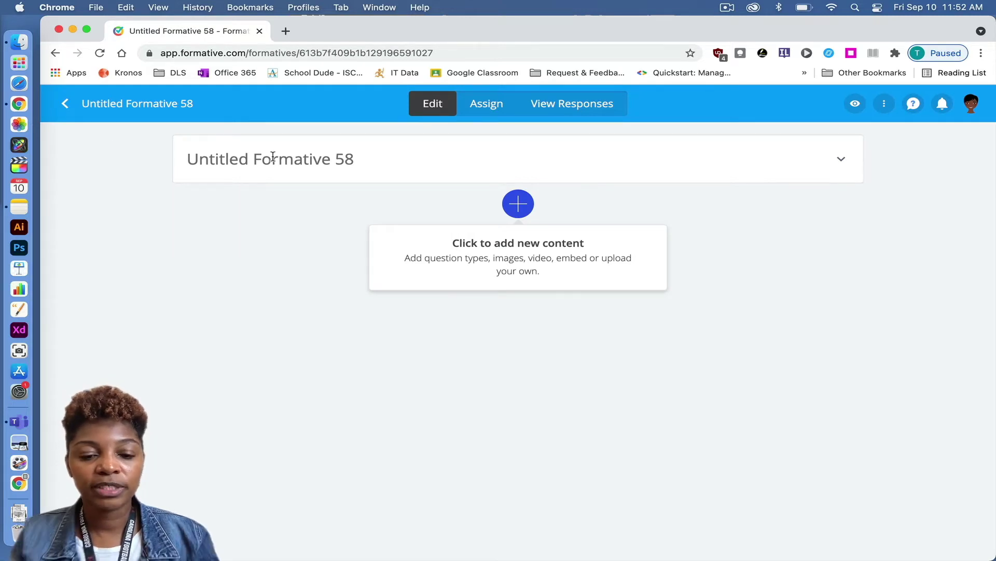
{"action": "type", "text": "Sampl"}
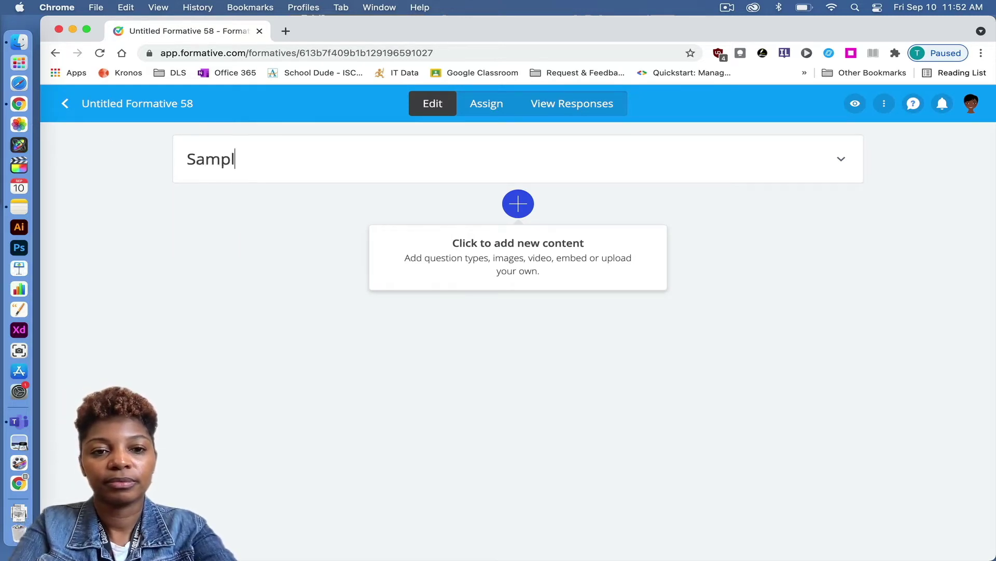
{"action": "type", "text": "e Formative"}
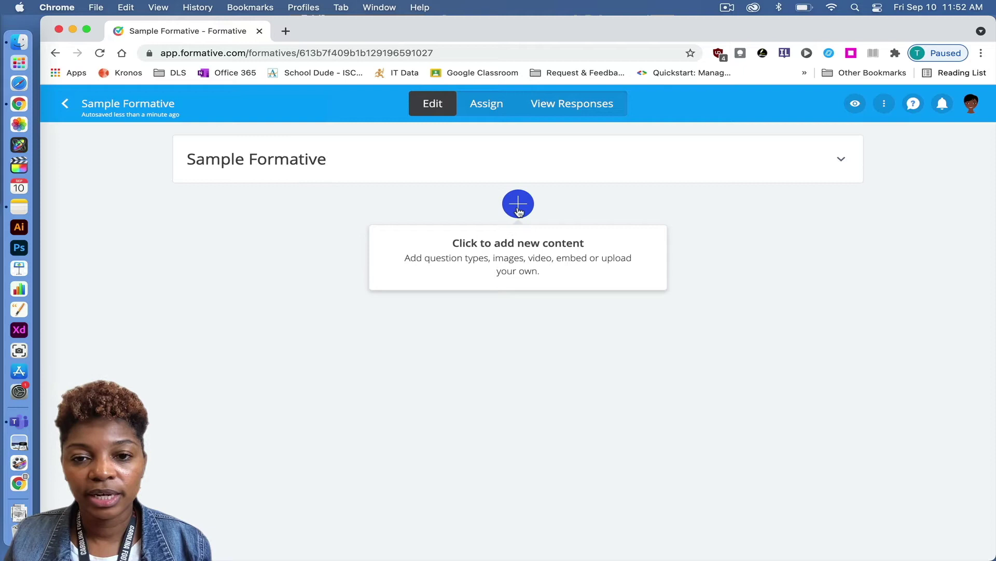
{"action": "left_click", "coordinate": [518, 205]}
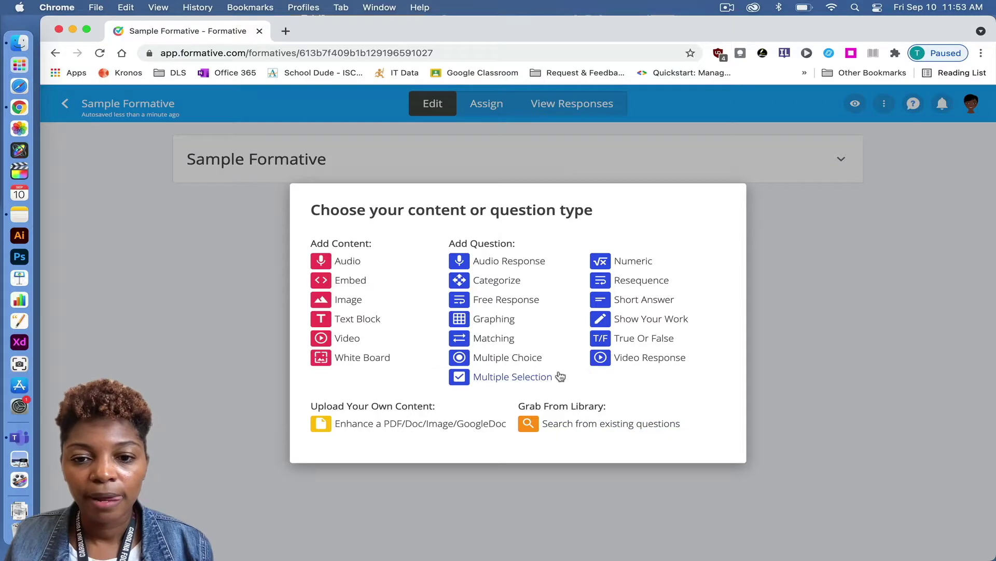
Step: Add short-answer question 1 reading 2+2, correct answer 4, with Show Your Work enabled
{"action": "left_click", "coordinate": [631, 303]}
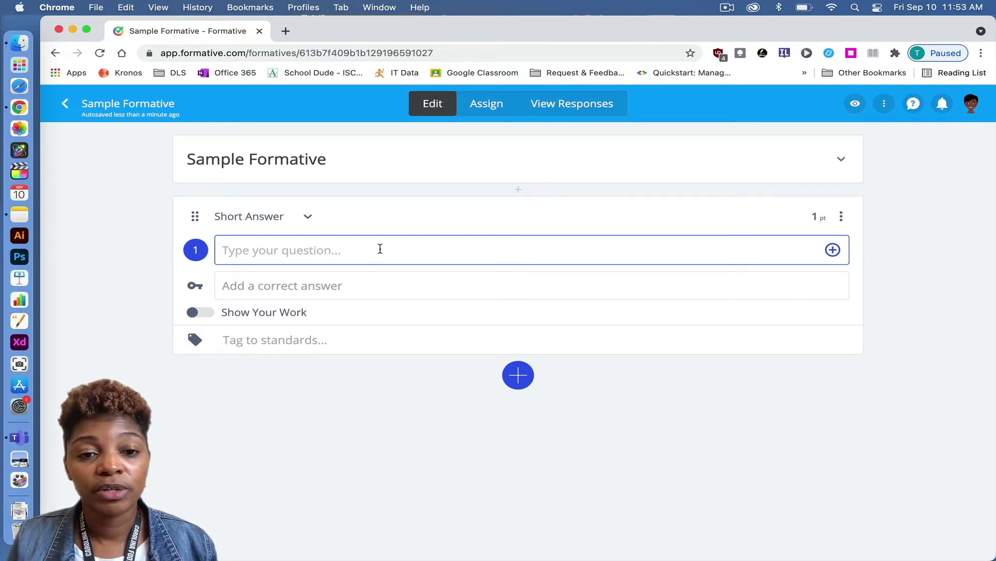
{"action": "type", "text": "2"}
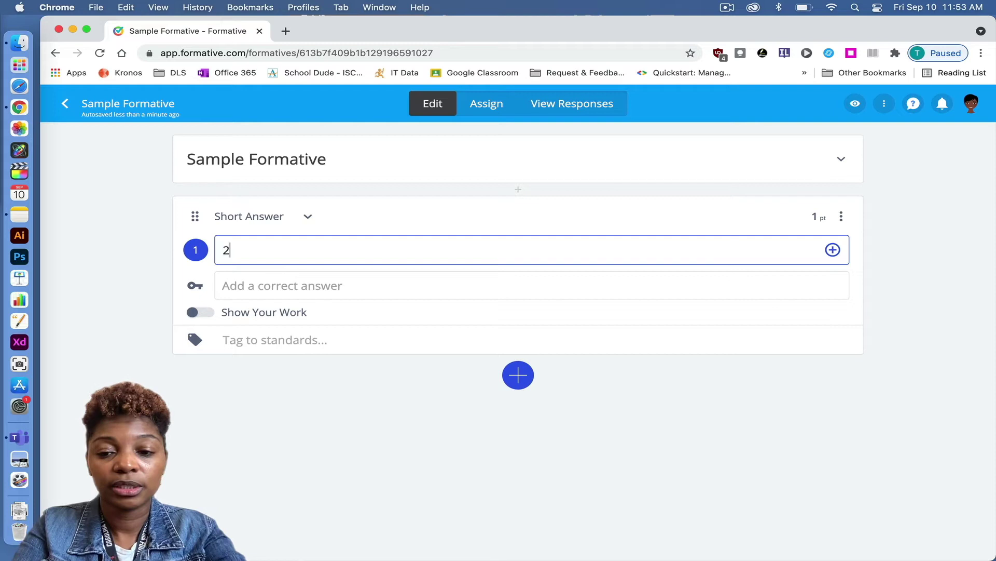
{"action": "type", "text": "+2"}
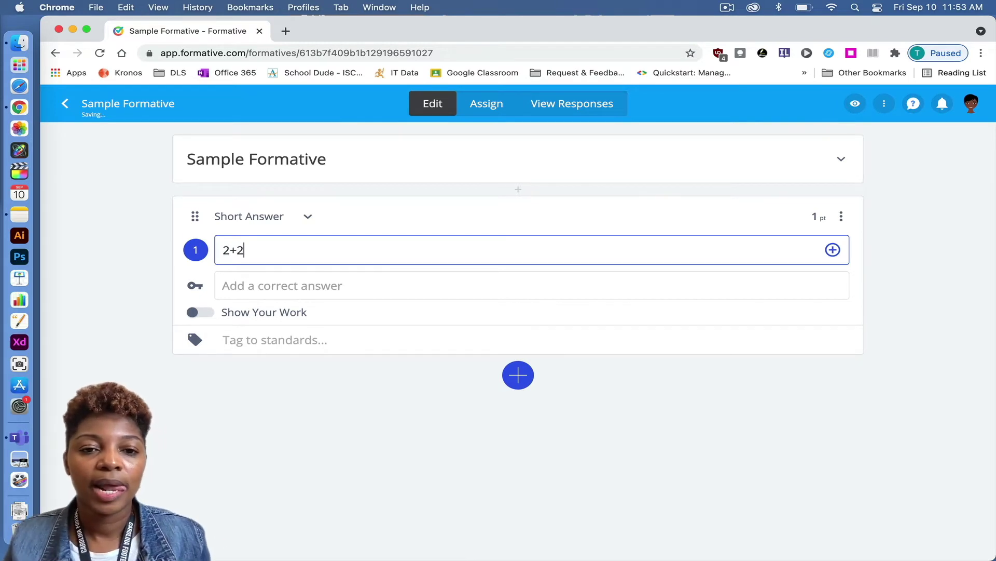
{"action": "left_click", "coordinate": [328, 286]}
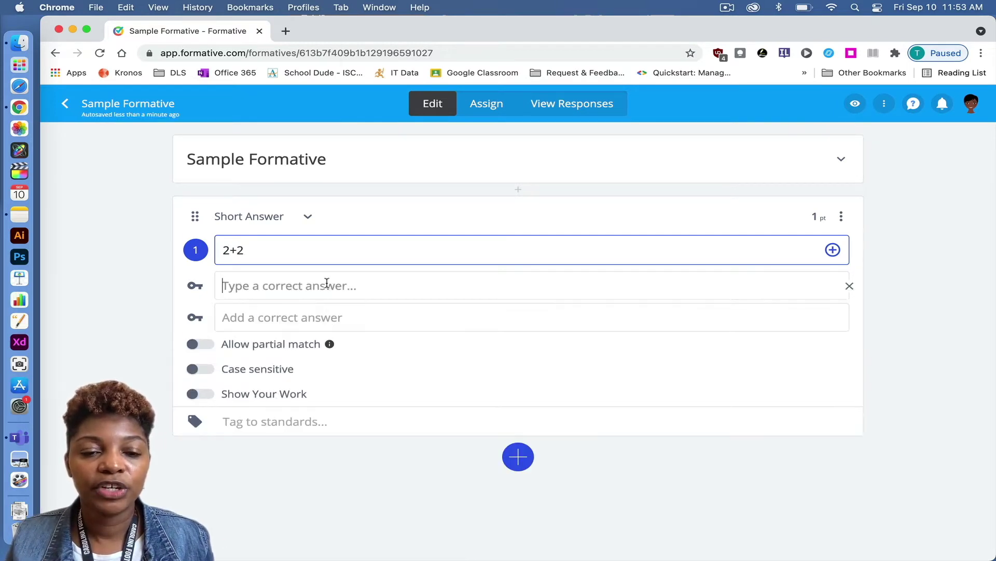
{"action": "type", "text": "4"}
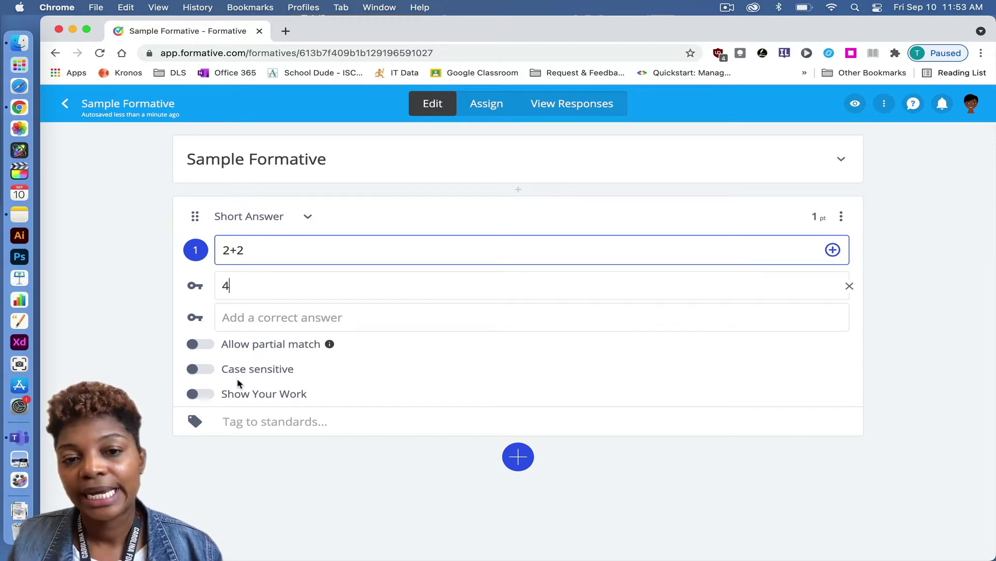
{"action": "left_click", "coordinate": [201, 394]}
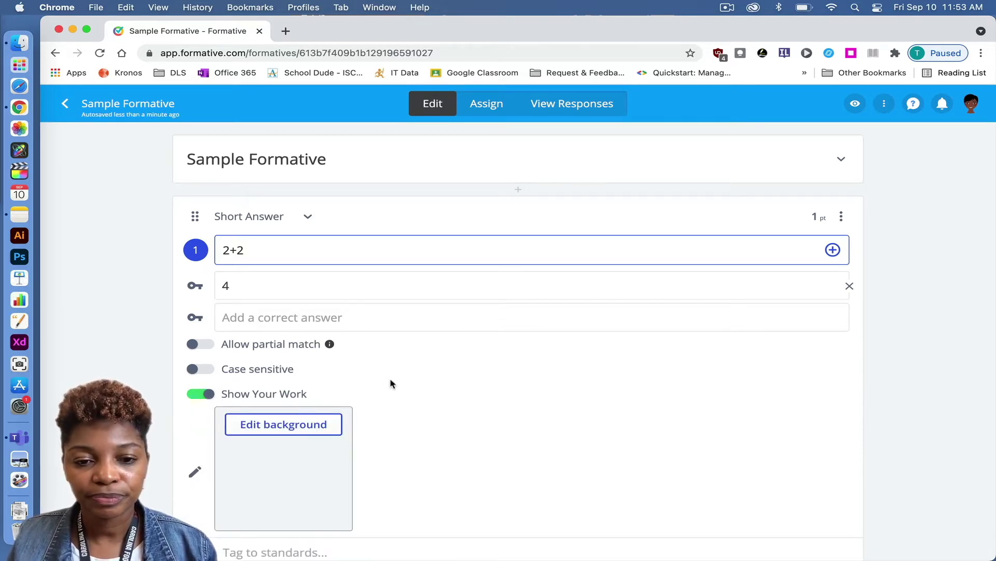
{"action": "scroll", "coordinate": [391, 384], "scroll_direction": "down", "scroll_amount": 3}
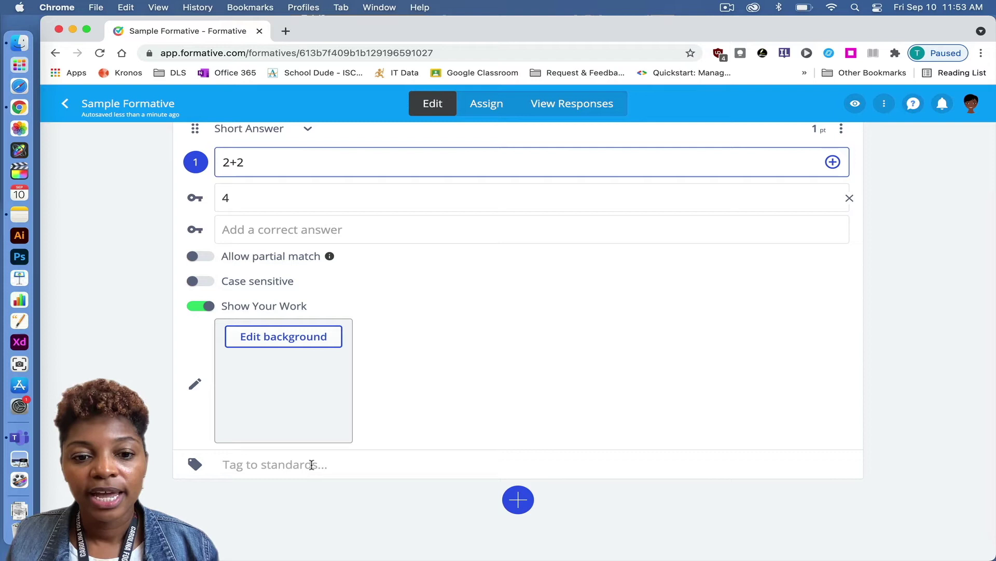
Step: Tag question 1 with standard MGSE2.OA.1, then peek at and dismiss its options menu
{"action": "left_click", "coordinate": [311, 464]}
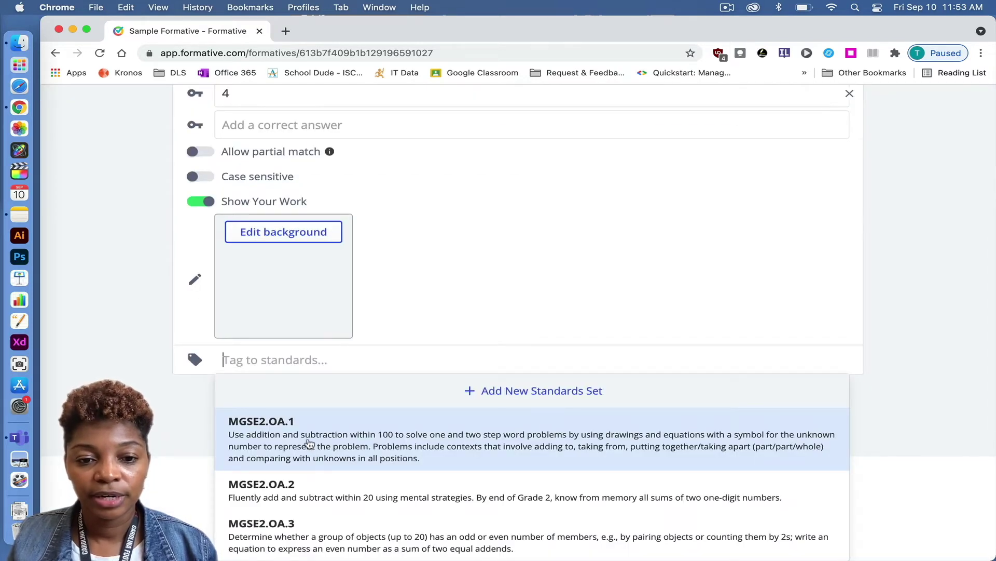
{"action": "left_click", "coordinate": [350, 446]}
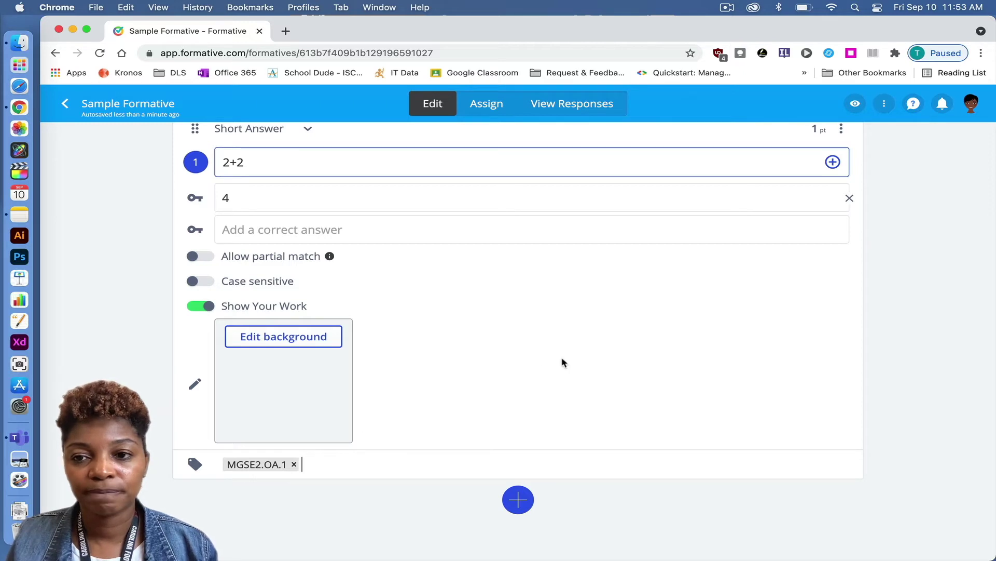
{"action": "scroll", "coordinate": [561, 364], "scroll_direction": "up", "scroll_amount": 5}
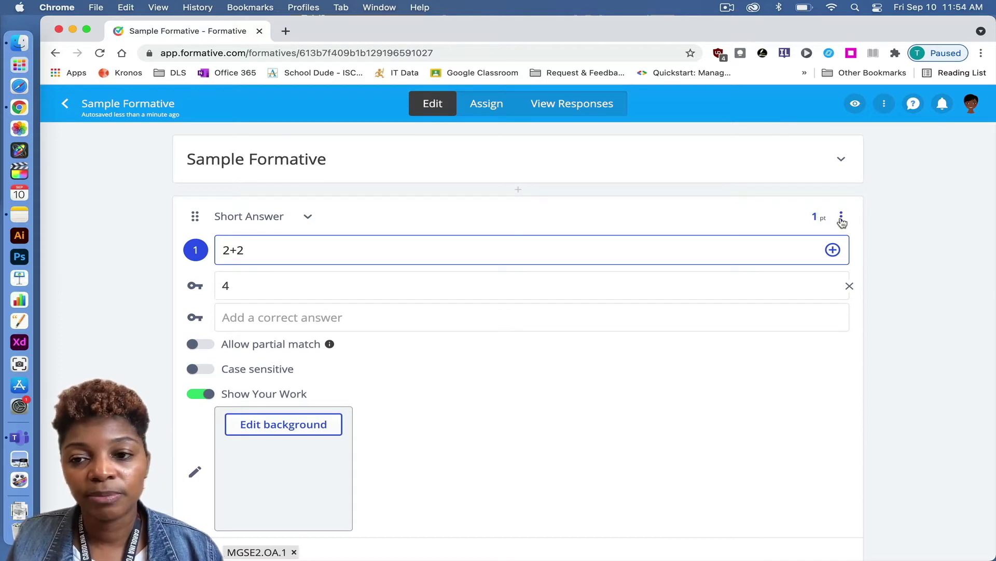
{"action": "left_click", "coordinate": [842, 220]}
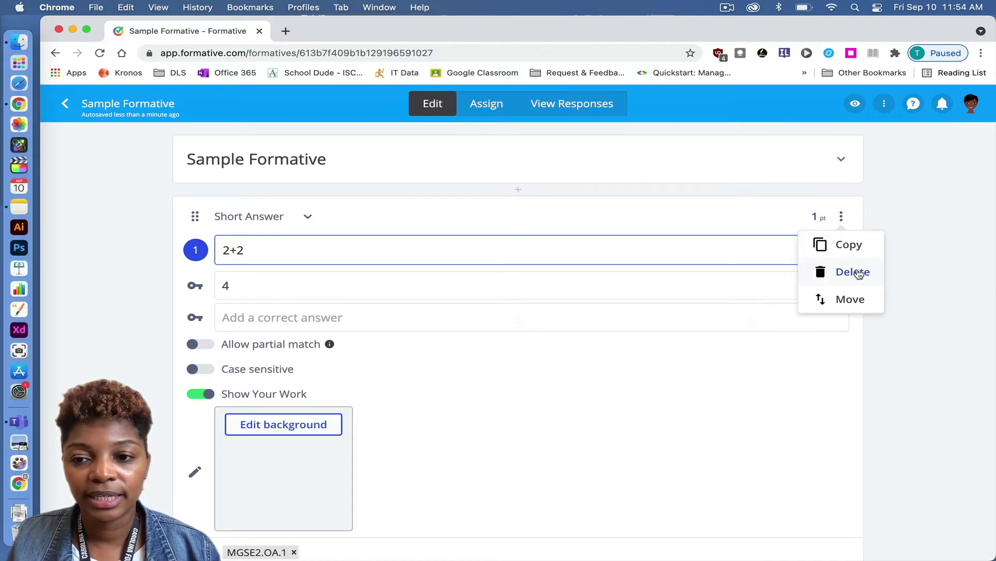
{"action": "left_click", "coordinate": [929, 305]}
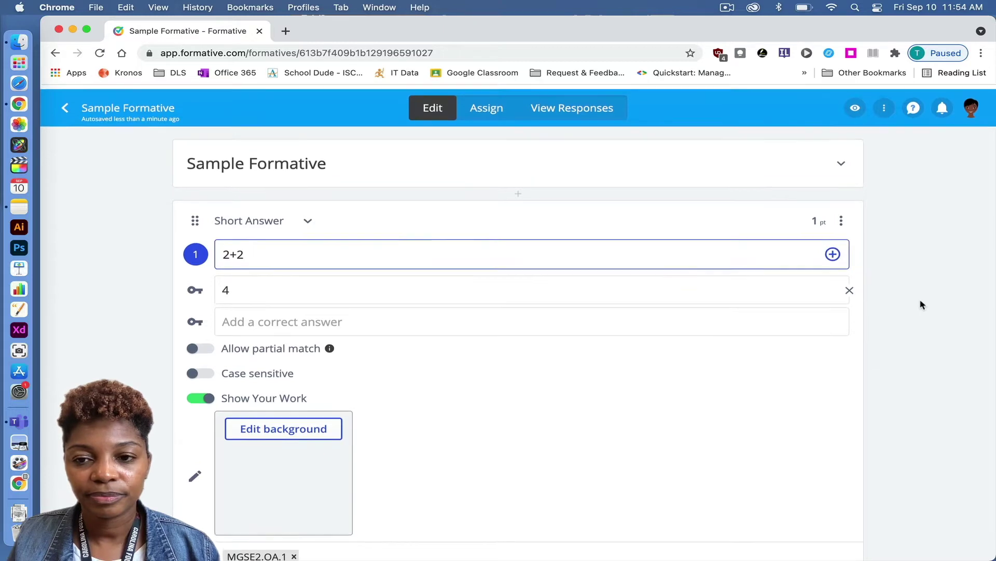
{"action": "scroll", "coordinate": [921, 303], "scroll_direction": "down", "scroll_amount": 3}
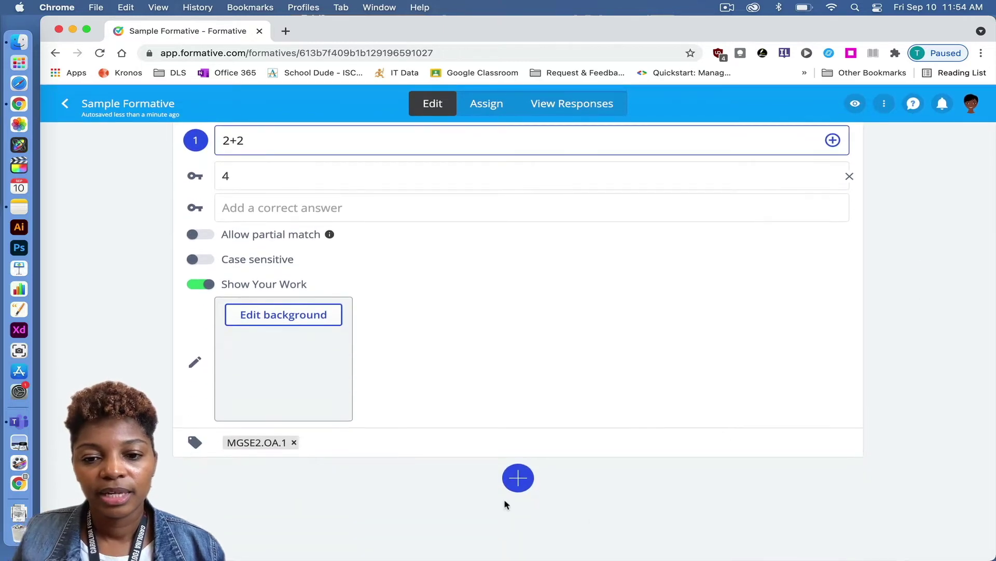
Step: Add multiple-choice question 3+3 with options 4, 5, 6, 7 and mark 6 correct
{"action": "left_click", "coordinate": [517, 477]}
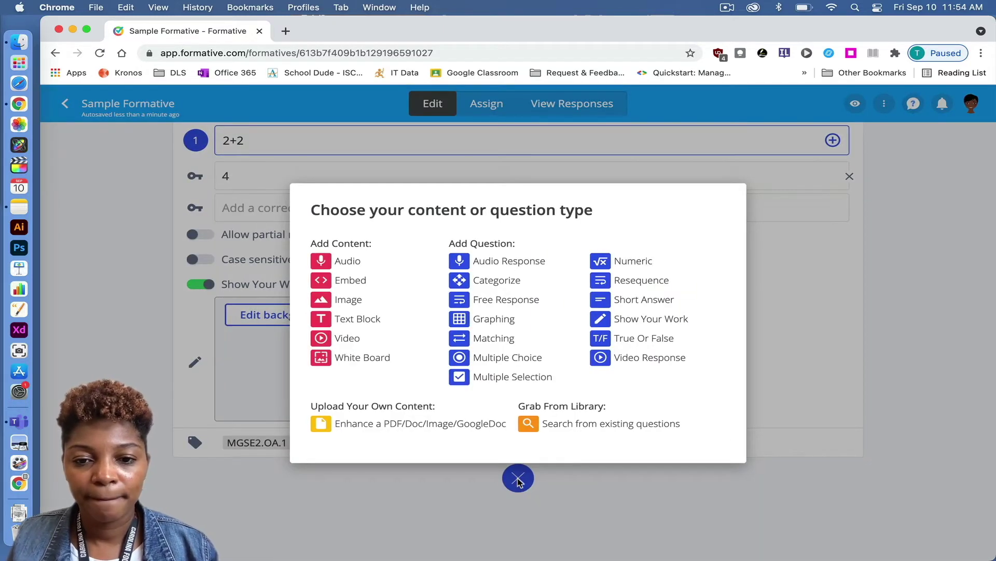
{"action": "left_click", "coordinate": [507, 358]}
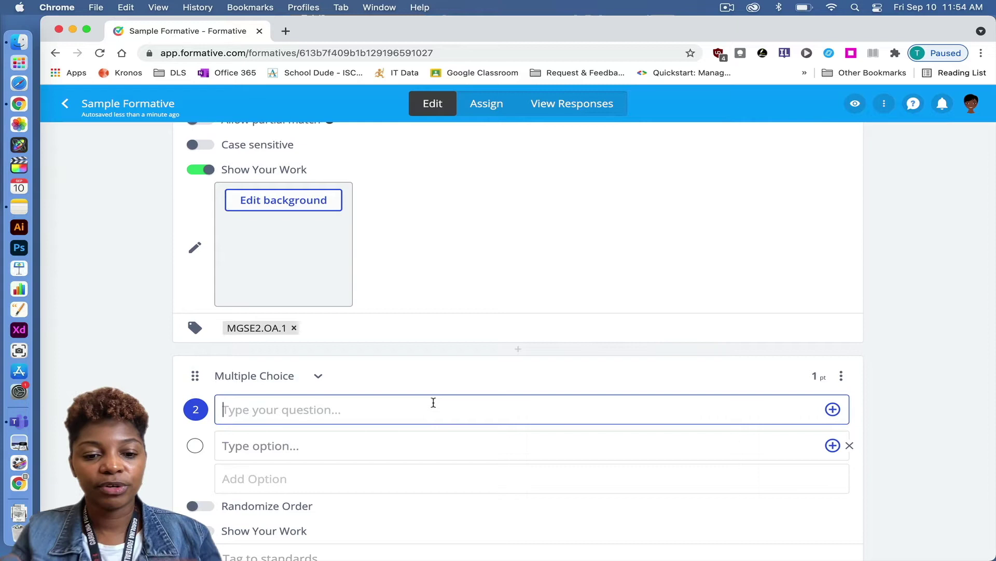
{"action": "type", "text": "3+"}
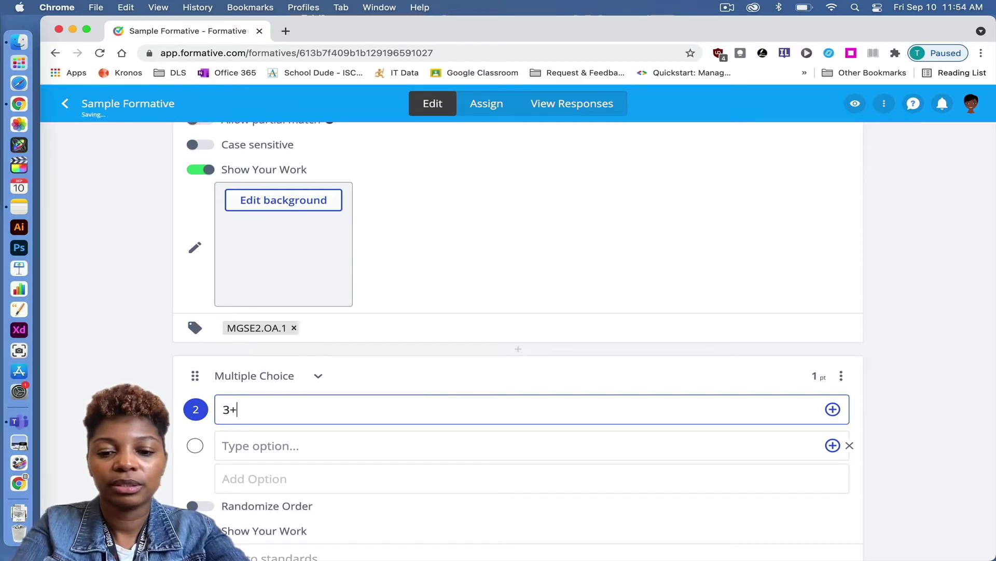
{"action": "type", "text": "3"}
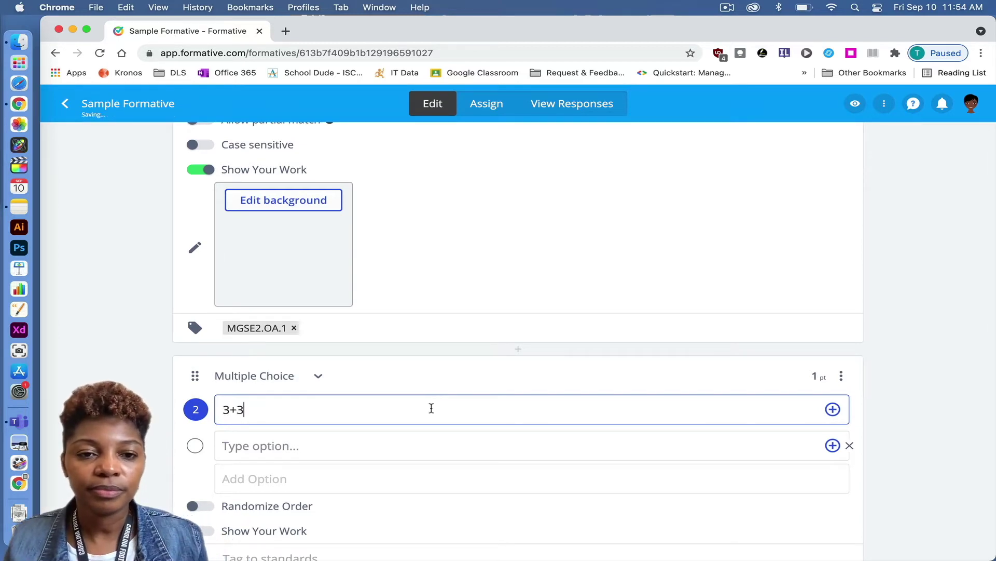
{"action": "left_click", "coordinate": [357, 448]}
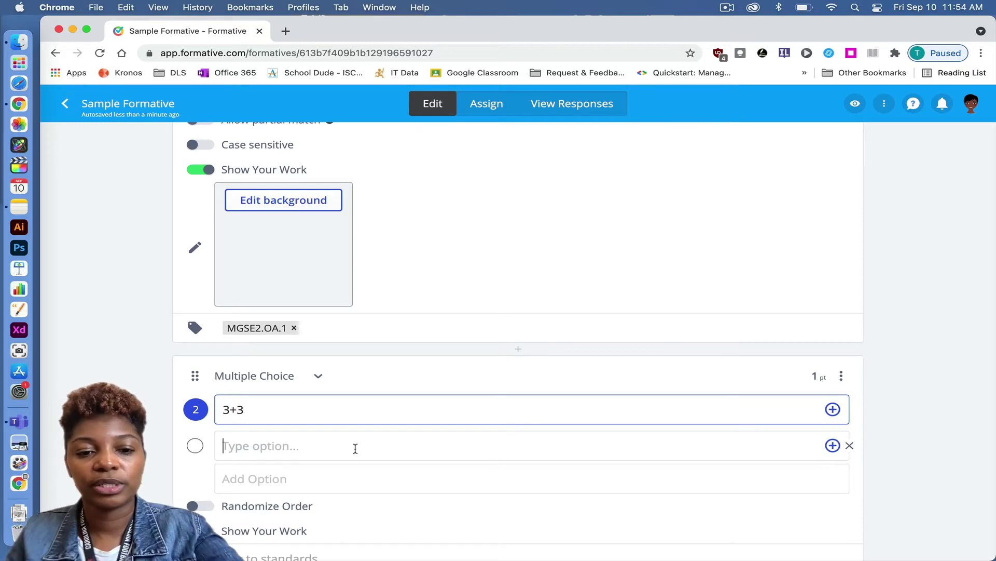
{"action": "type", "text": "4"}
{"action": "key", "text": "Return"}
{"action": "type", "text": "5"}
{"action": "key", "text": "Return"}
{"action": "type", "text": "6"}
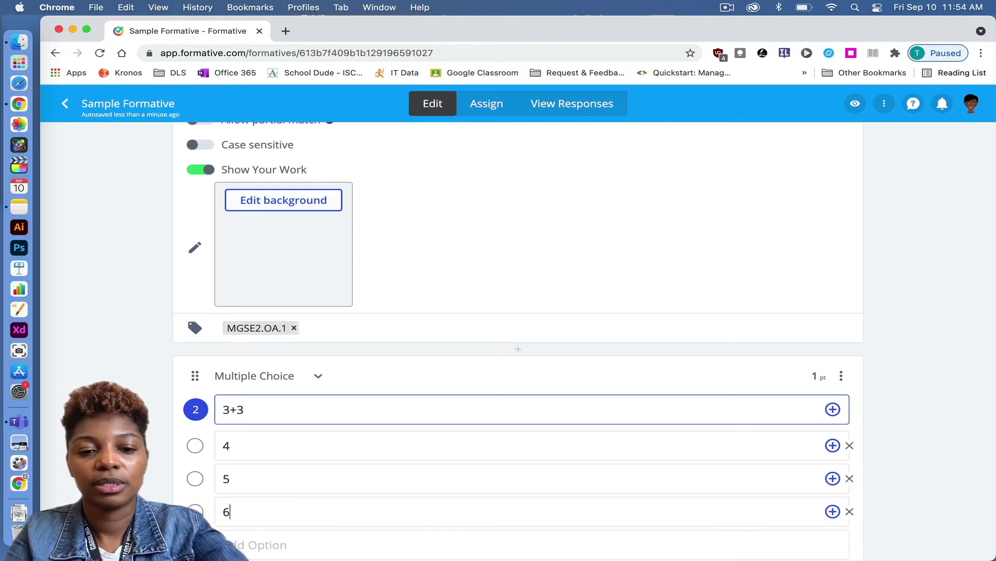
{"action": "key", "text": "Return"}
{"action": "type", "text": "7"}
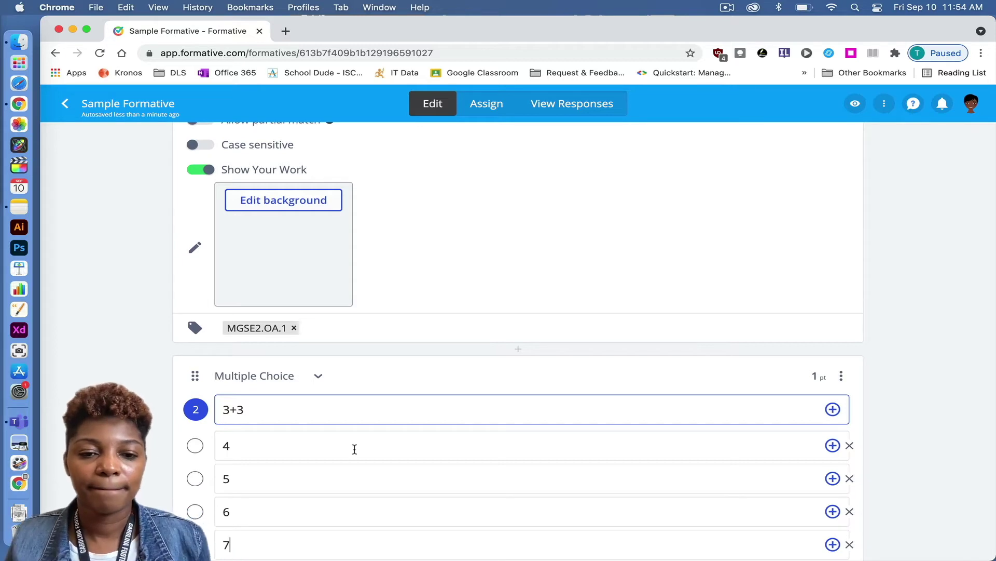
{"action": "scroll", "coordinate": [355, 449], "scroll_direction": "up", "scroll_amount": 1}
{"action": "scroll", "coordinate": [356, 450], "scroll_direction": "down", "scroll_amount": 3}
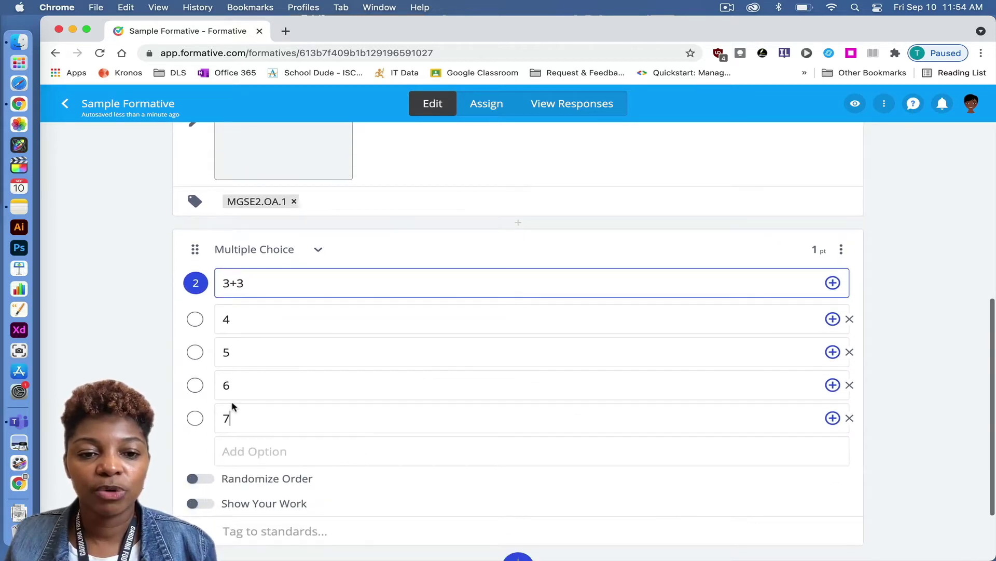
{"action": "left_click", "coordinate": [194, 385]}
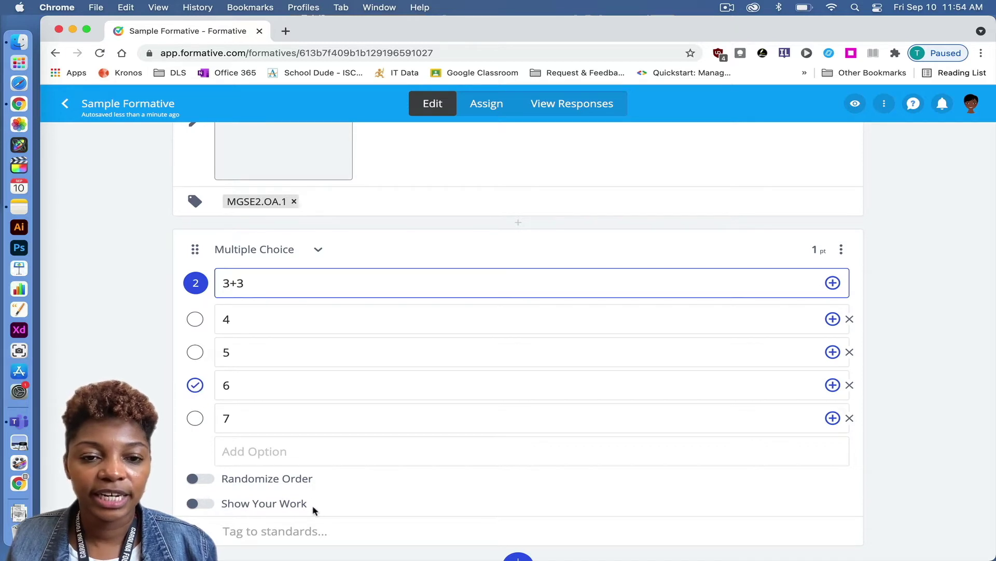
{"action": "scroll", "coordinate": [313, 508], "scroll_direction": "down", "scroll_amount": 1}
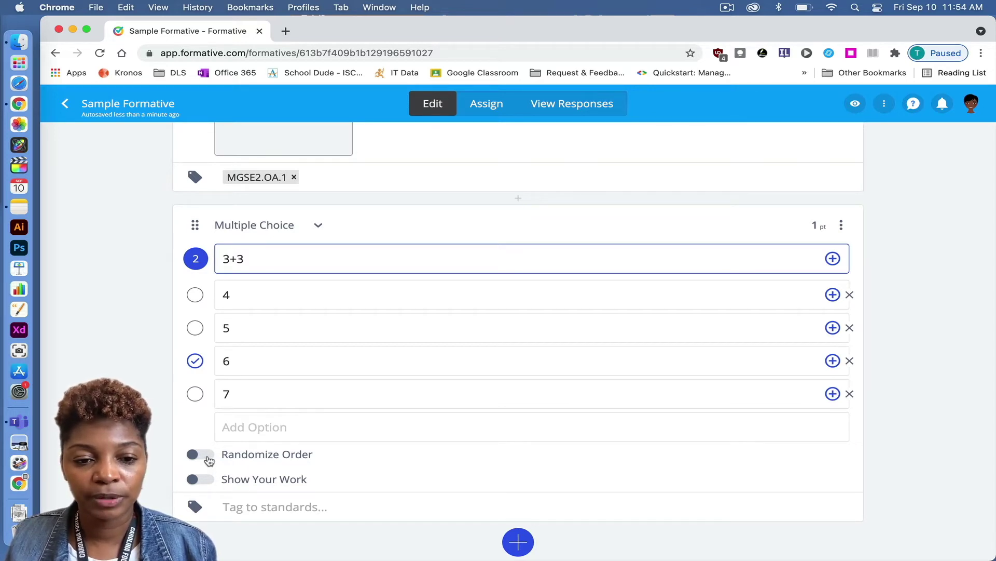
{"action": "scroll", "coordinate": [447, 478], "scroll_direction": "down", "scroll_amount": 3}
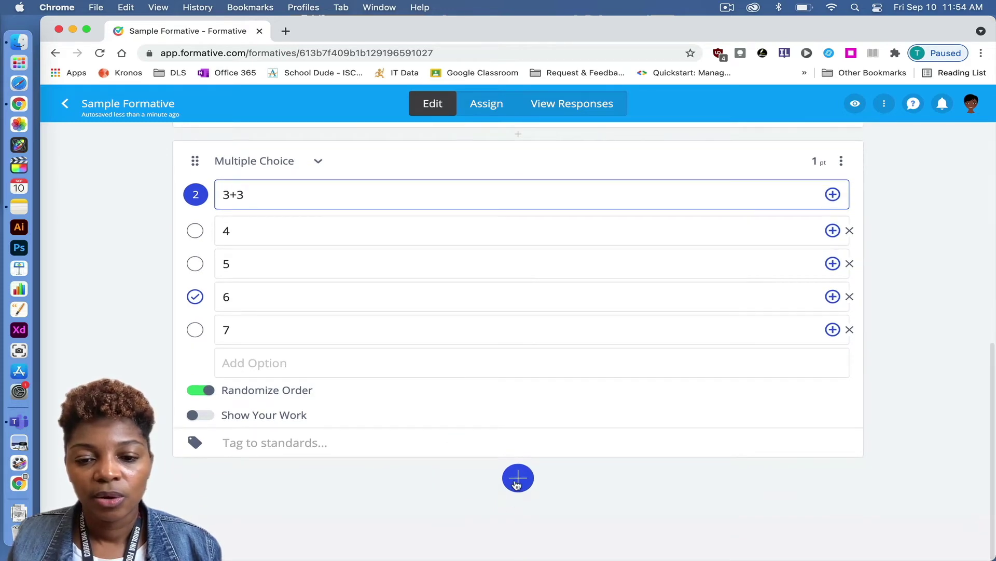
Step: Upload us_regions_map.pdf and insert the US regions worksheet as an image block
{"action": "left_click", "coordinate": [516, 480]}
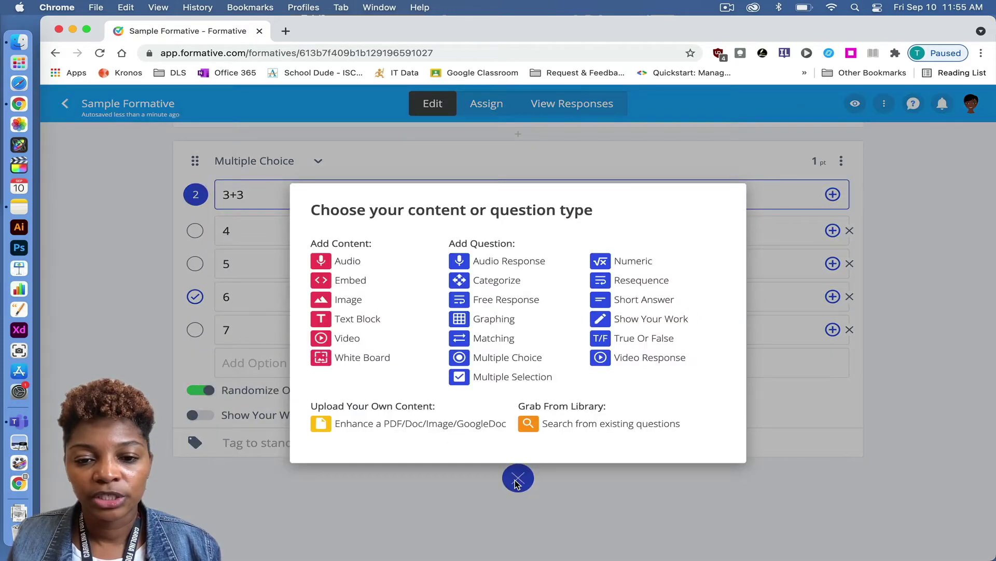
{"action": "left_click", "coordinate": [375, 425]}
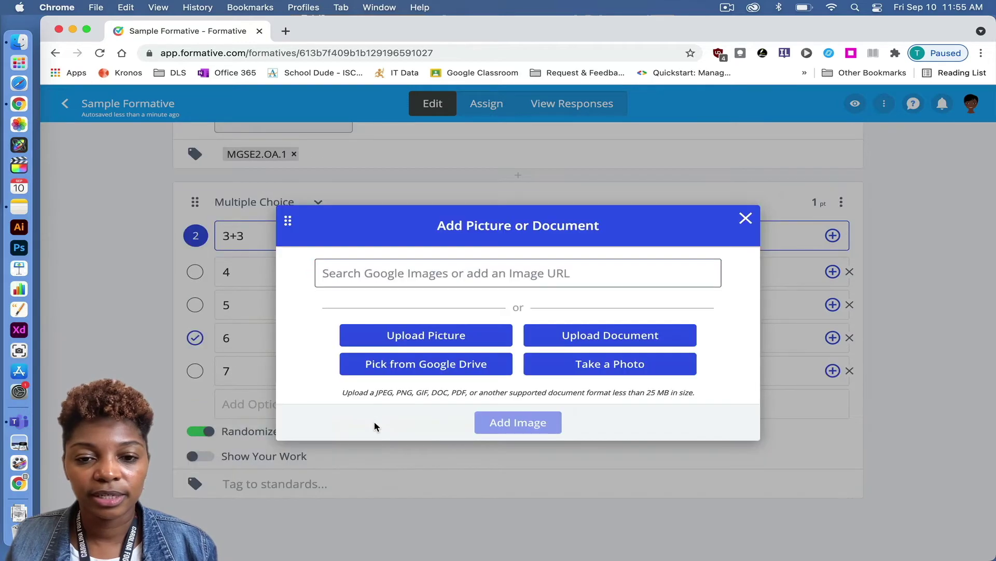
{"action": "left_click", "coordinate": [592, 340]}
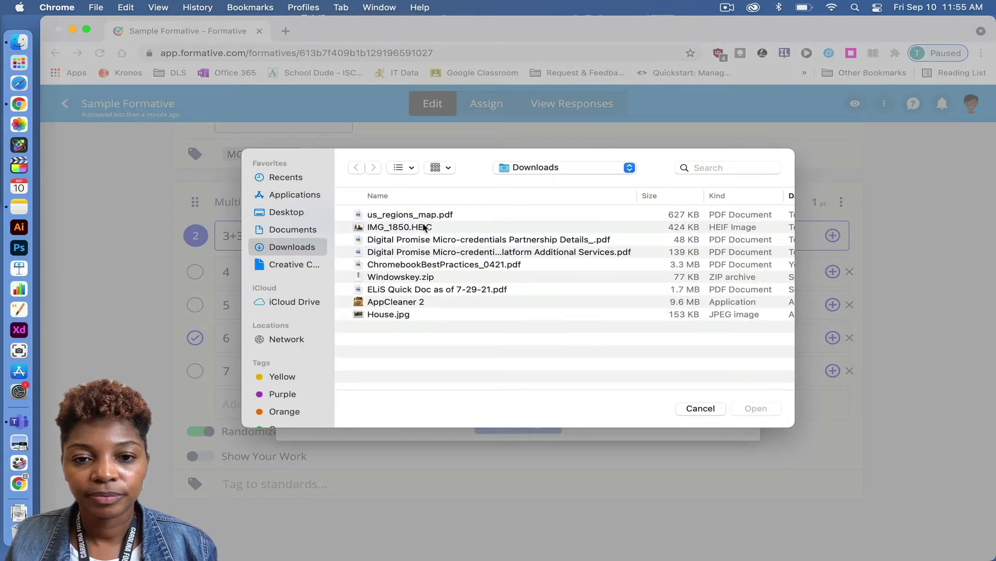
{"action": "double_click", "coordinate": [413, 215]}
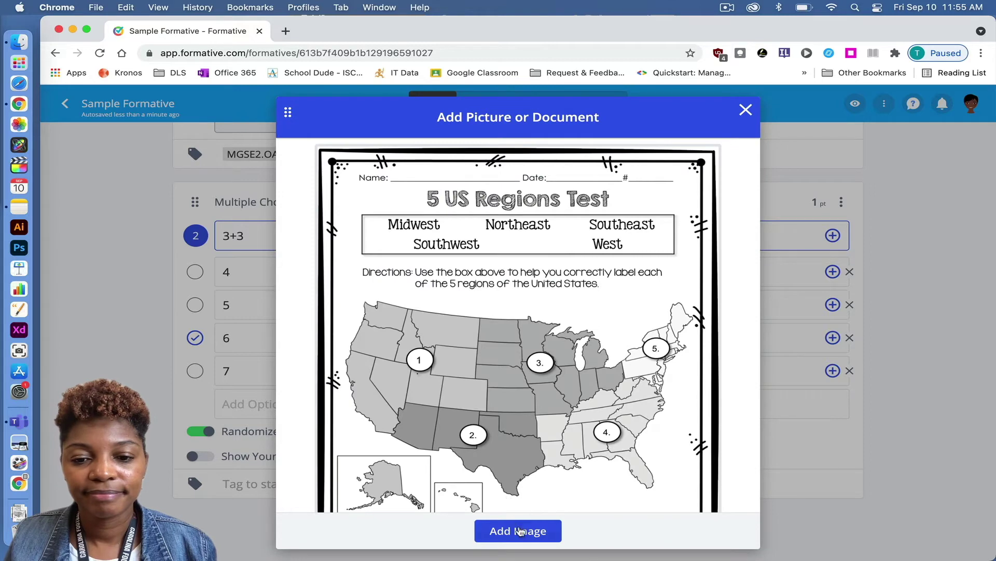
{"action": "left_click", "coordinate": [521, 530]}
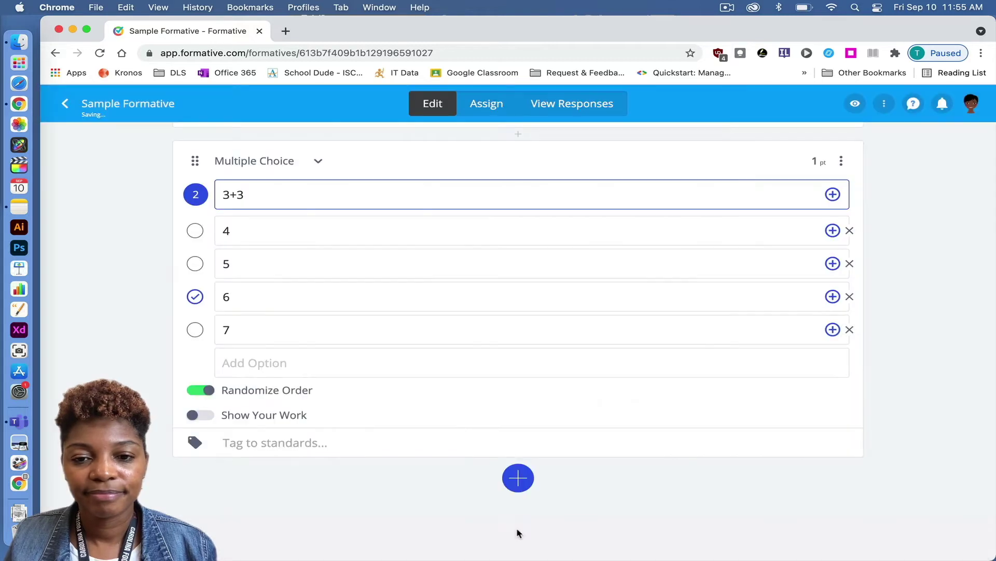
{"action": "scroll", "coordinate": [475, 496], "scroll_direction": "down", "scroll_amount": 5}
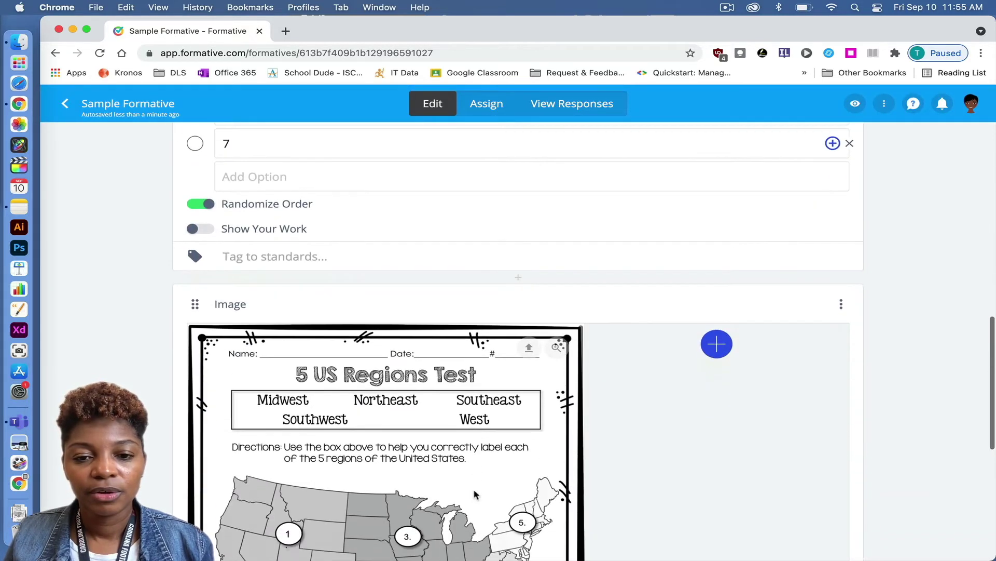
{"action": "scroll", "coordinate": [475, 496], "scroll_direction": "down", "scroll_amount": 2}
{"action": "scroll", "coordinate": [475, 496], "scroll_direction": "down", "scroll_amount": 2}
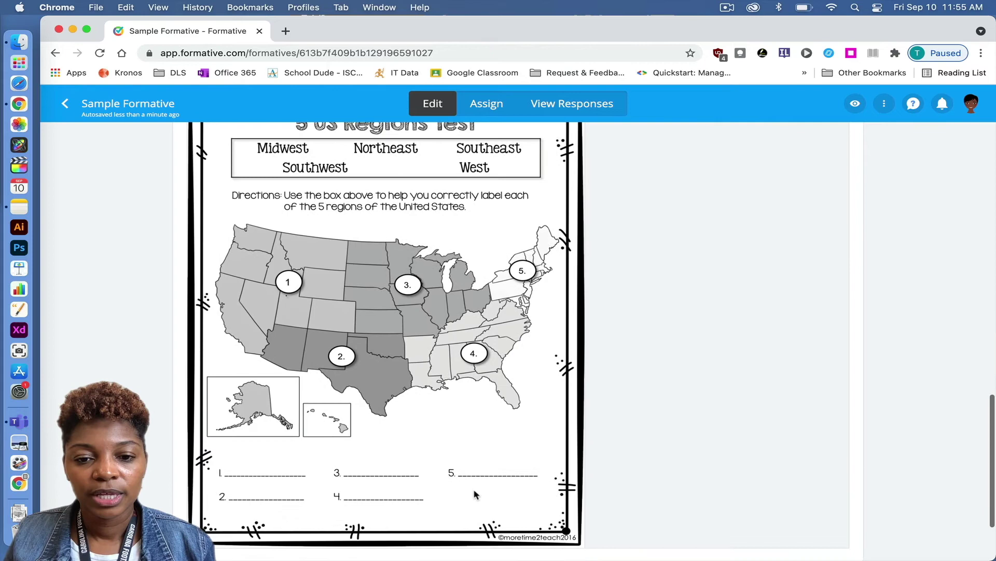
{"action": "scroll", "coordinate": [475, 495], "scroll_direction": "up", "scroll_amount": 3}
{"action": "scroll", "coordinate": [476, 495], "scroll_direction": "down", "scroll_amount": 1}
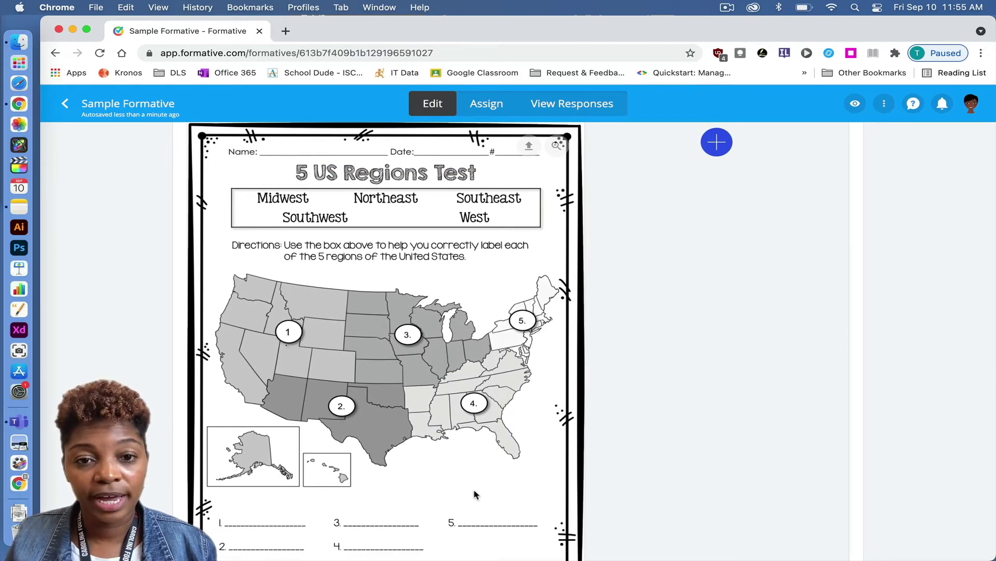
{"action": "scroll", "coordinate": [475, 494], "scroll_direction": "down", "scroll_amount": 2}
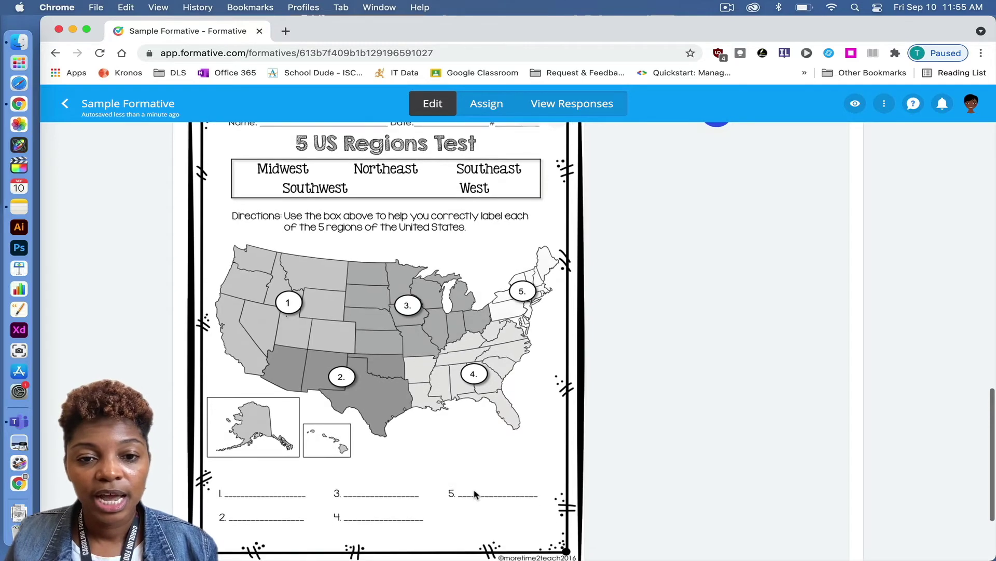
{"action": "scroll", "coordinate": [475, 495], "scroll_direction": "up", "scroll_amount": 3}
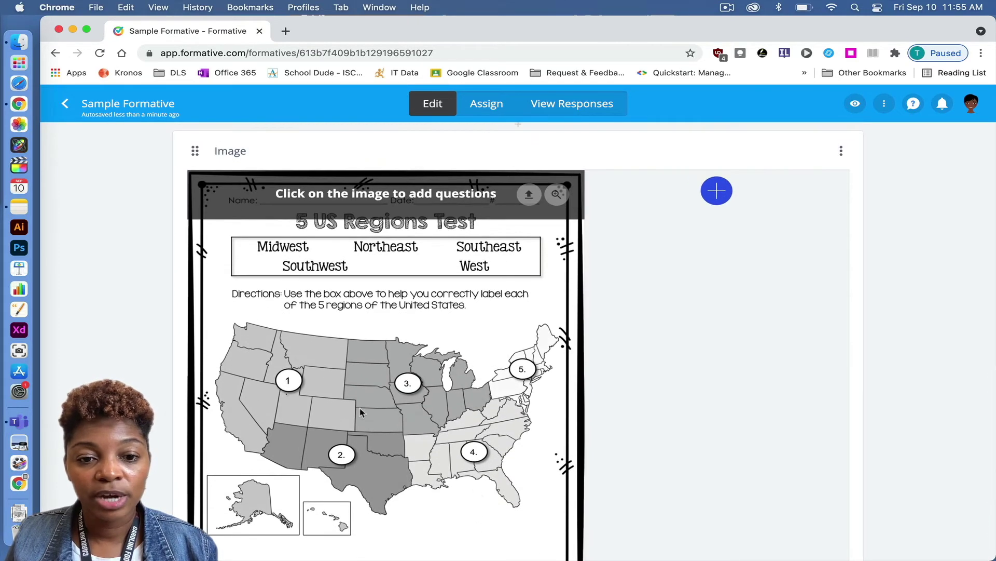
Step: Place short-answer questions 3 and 4 at map labels 1 and 2, keyed west and southwest
{"action": "left_click", "coordinate": [287, 382]}
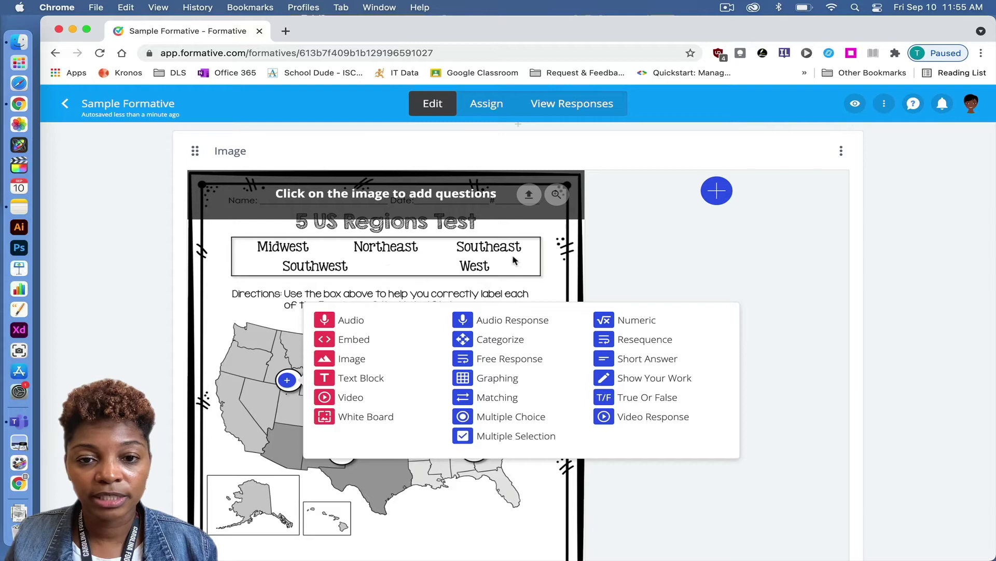
{"action": "left_click", "coordinate": [651, 360]}
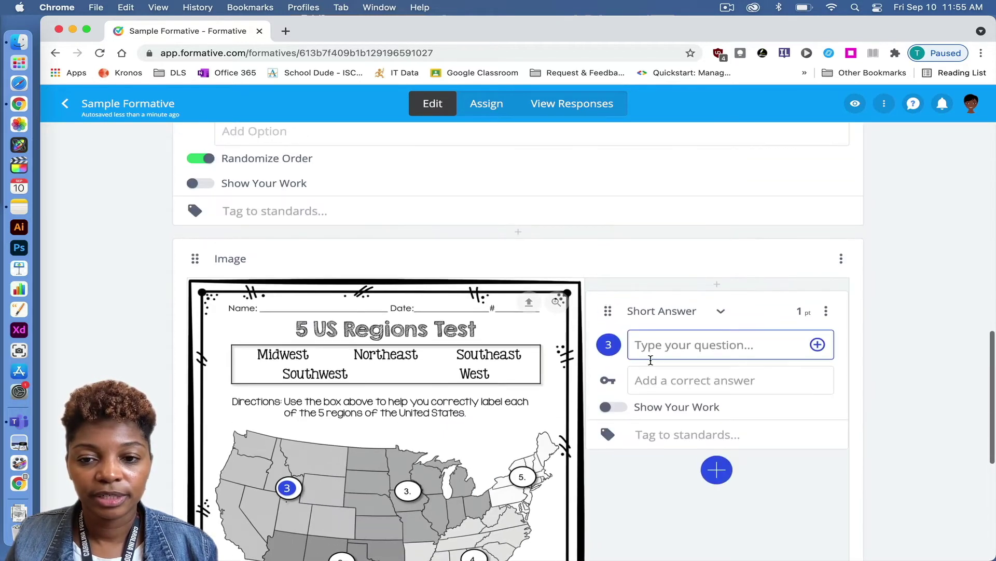
{"action": "left_click", "coordinate": [651, 380]}
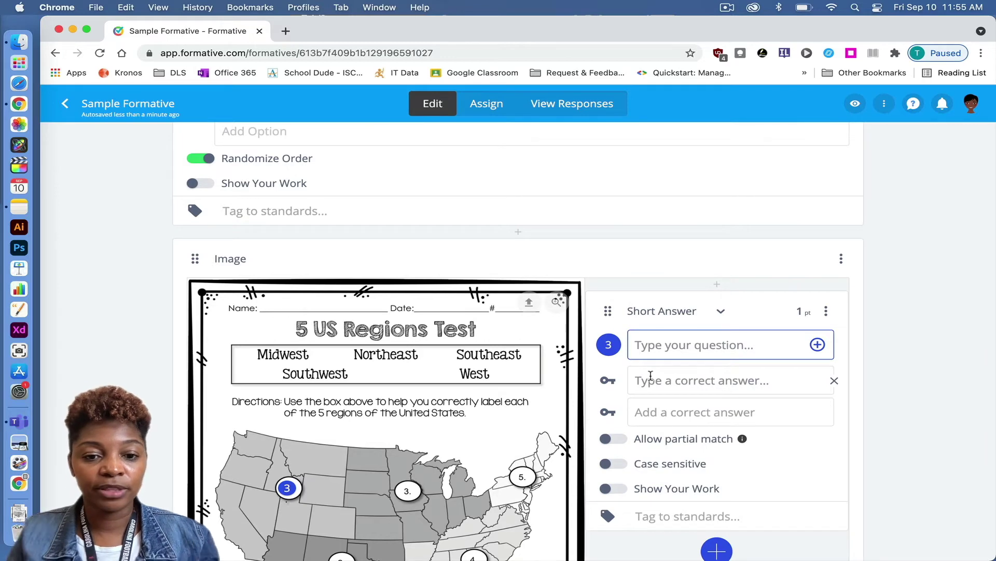
{"action": "type", "text": "west"}
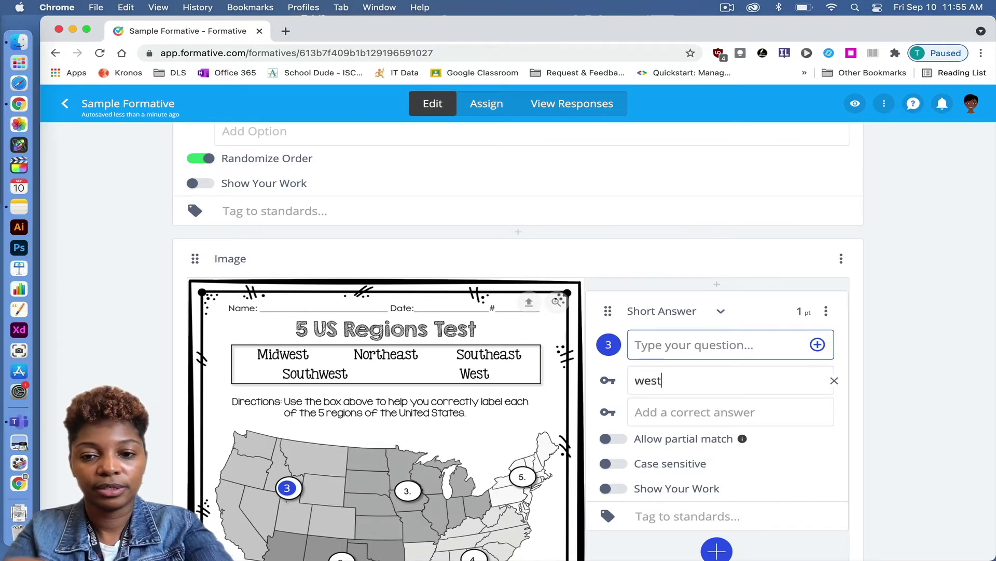
{"action": "scroll", "coordinate": [644, 379], "scroll_direction": "down", "scroll_amount": 1}
{"action": "scroll", "coordinate": [644, 378], "scroll_direction": "down", "scroll_amount": 2}
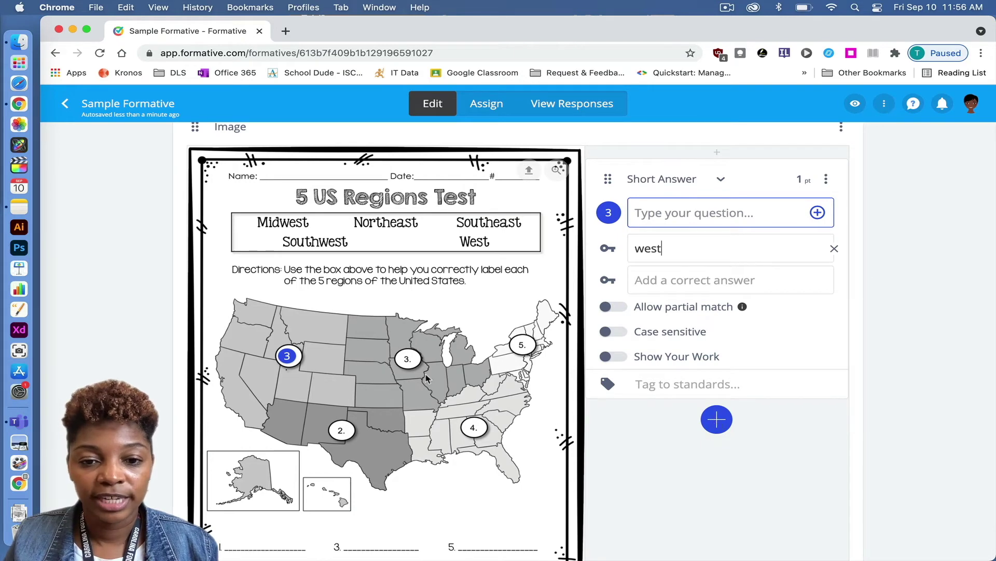
{"action": "left_click", "coordinate": [341, 435]}
{"action": "left_click", "coordinate": [699, 410]}
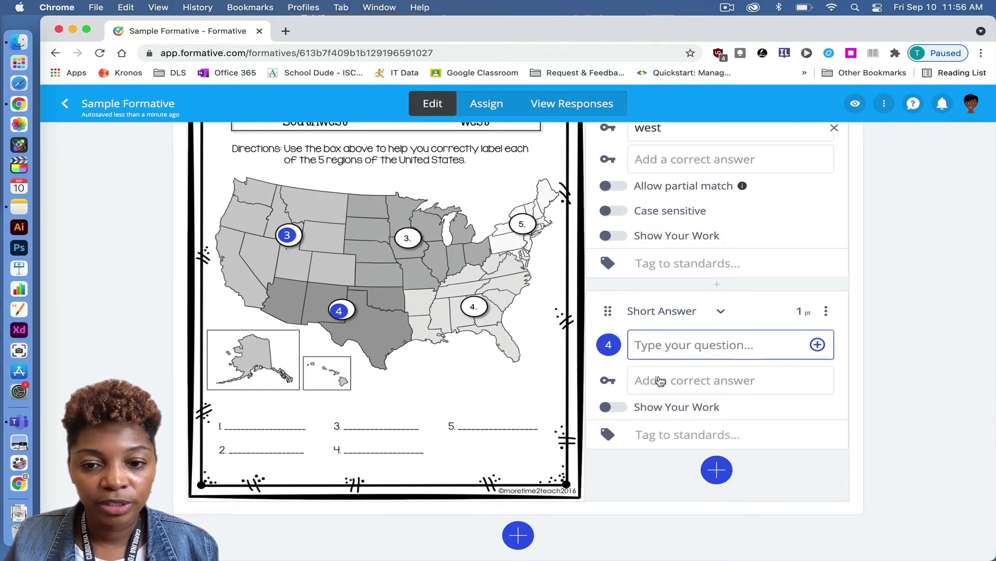
{"action": "left_click", "coordinate": [661, 382]}
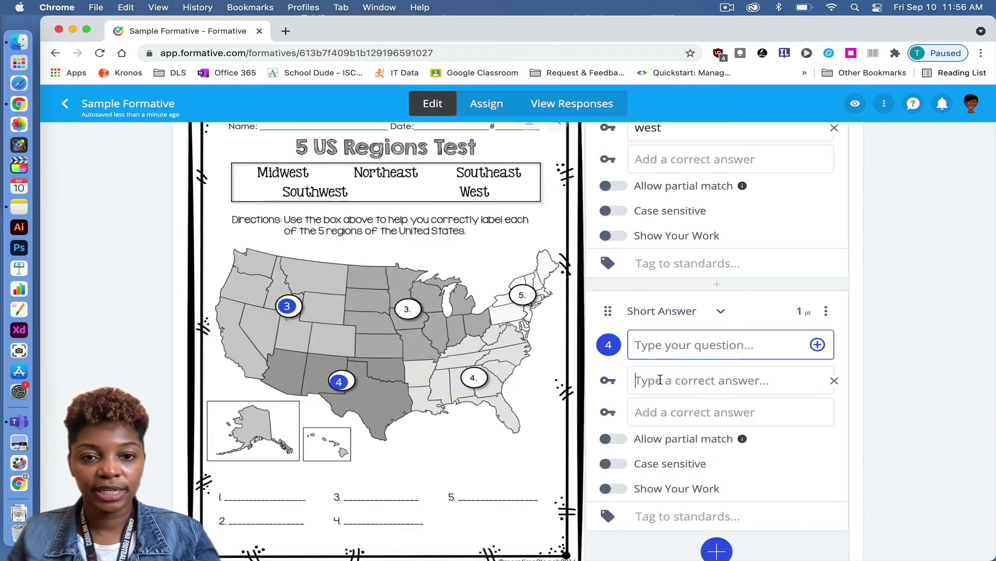
{"action": "type", "text": "s"}
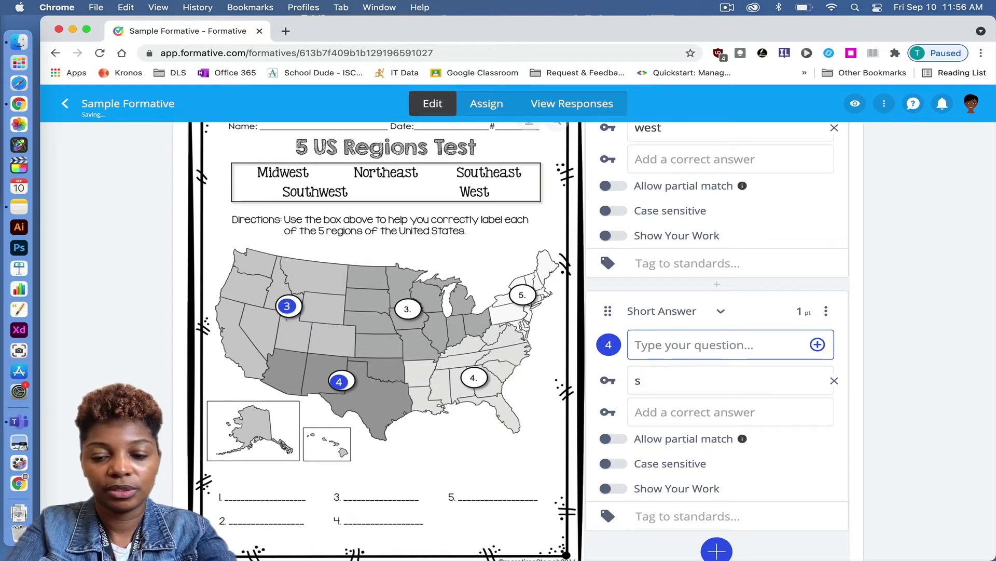
{"action": "type", "text": "outhwe"}
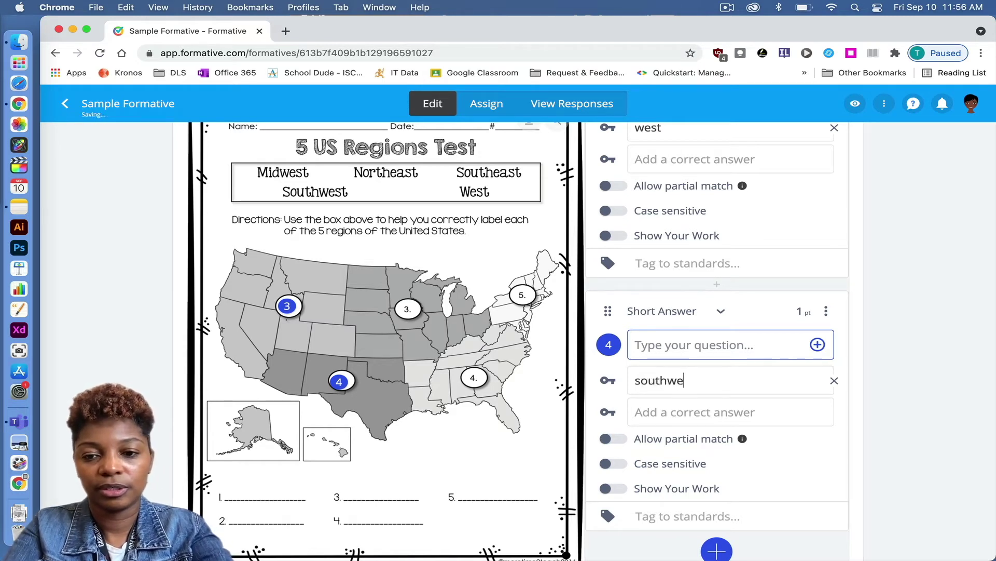
{"action": "type", "text": "st"}
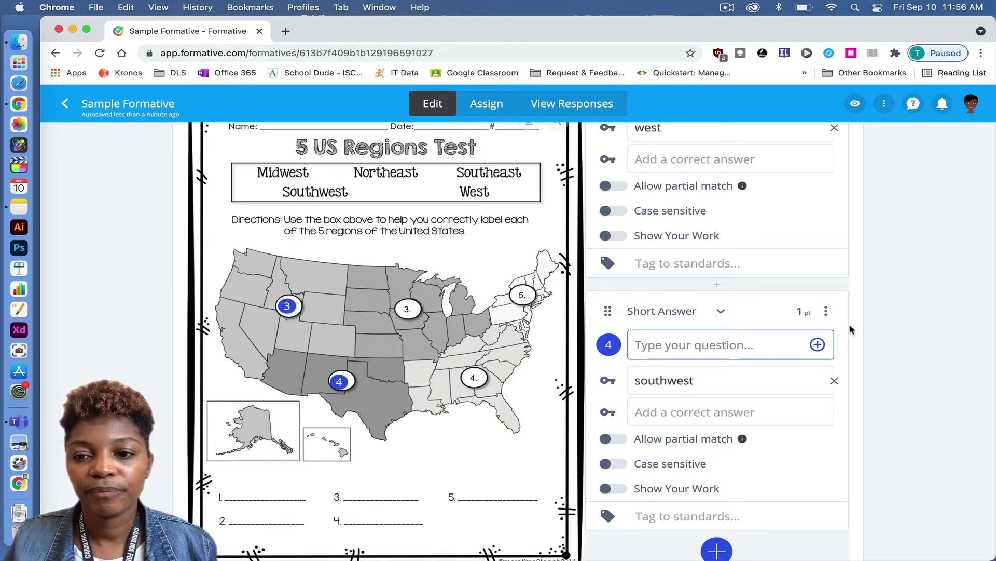
{"action": "scroll", "coordinate": [890, 312], "scroll_direction": "down", "scroll_amount": 2}
{"action": "scroll", "coordinate": [890, 312], "scroll_direction": "up", "scroll_amount": 10}
{"action": "scroll", "coordinate": [893, 313], "scroll_direction": "up", "scroll_amount": 5}
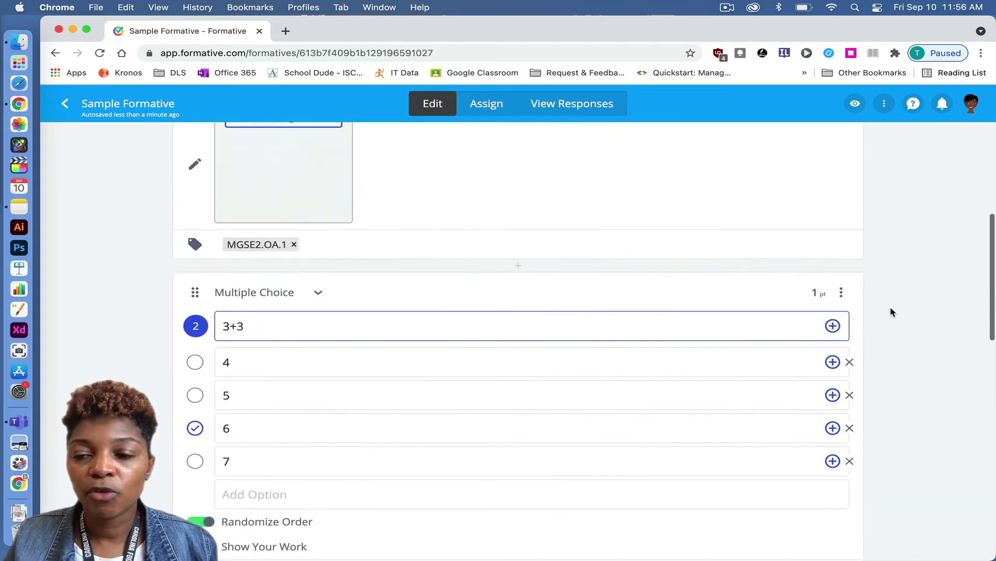
{"action": "scroll", "coordinate": [892, 312], "scroll_direction": "up", "scroll_amount": 4}
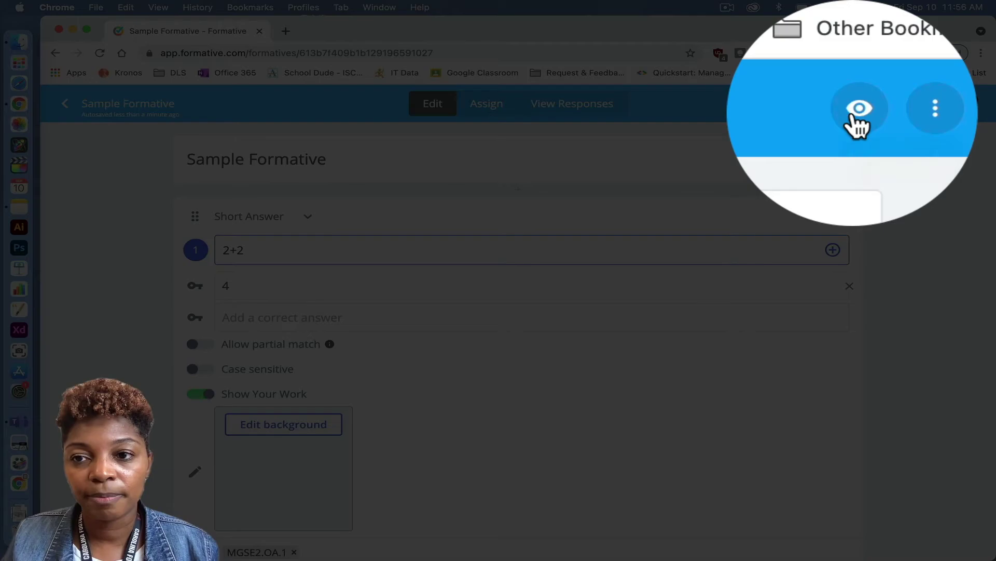
Step: Preview the formative as a student at full desktop width
{"action": "left_click", "coordinate": [856, 116]}
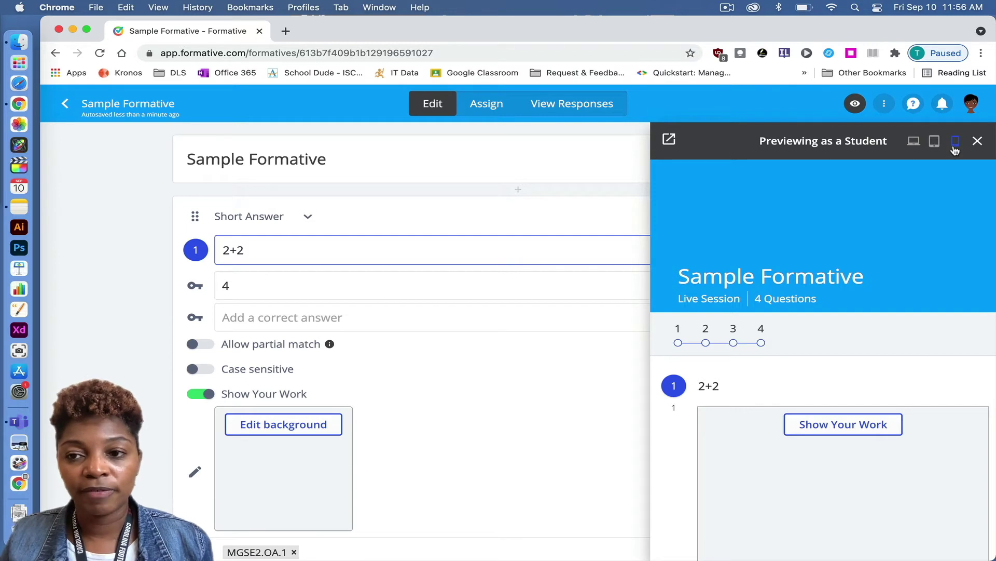
{"action": "left_click", "coordinate": [914, 142]}
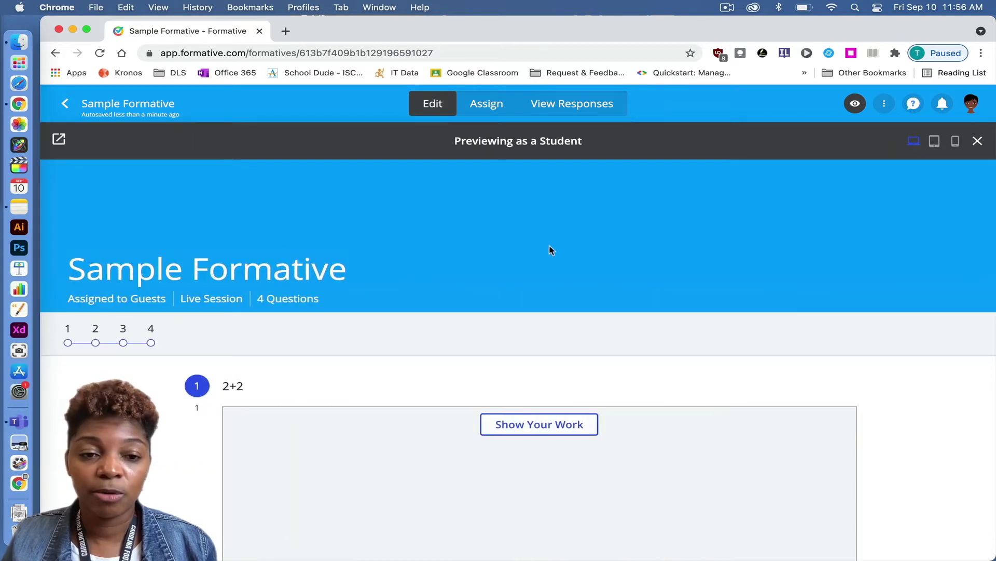
{"action": "scroll", "coordinate": [551, 244], "scroll_direction": "down", "scroll_amount": 2}
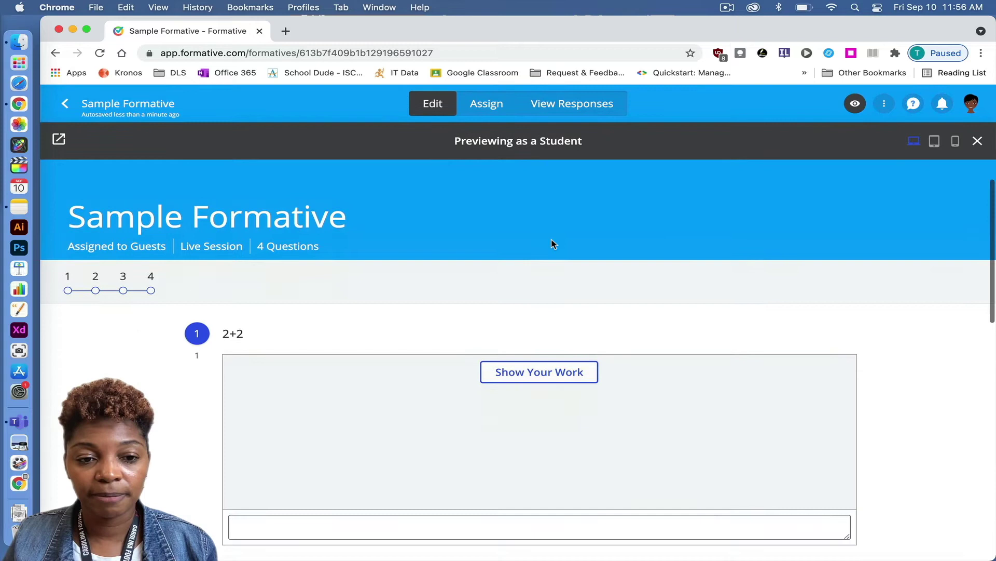
{"action": "scroll", "coordinate": [551, 244], "scroll_direction": "down", "scroll_amount": 3}
{"action": "scroll", "coordinate": [552, 245], "scroll_direction": "down", "scroll_amount": 1}
{"action": "scroll", "coordinate": [551, 245], "scroll_direction": "up", "scroll_amount": 1}
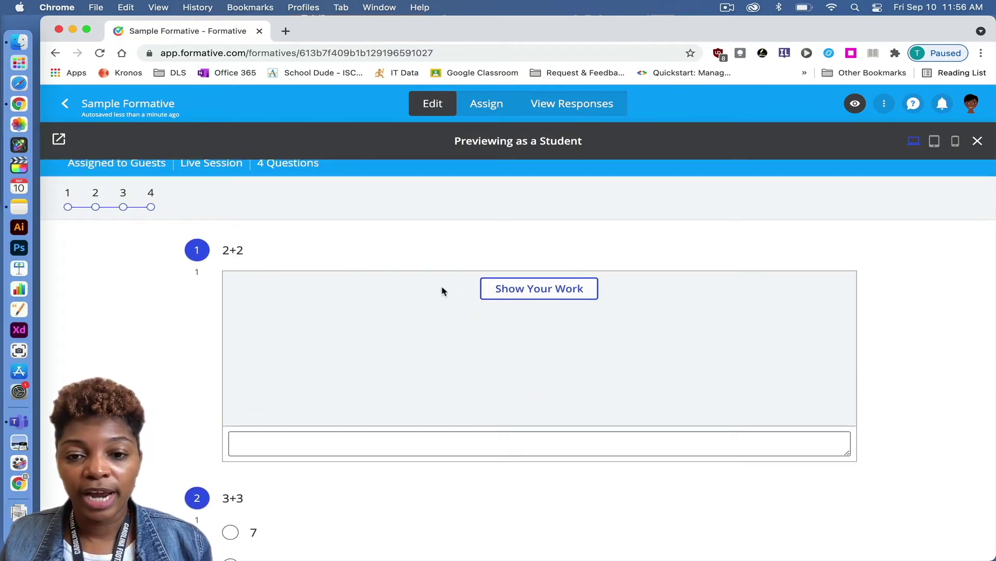
Step: Draw 2 + 2 = 4 with tally marks on question 1's show-your-work canvas
{"action": "left_click", "coordinate": [530, 289]}
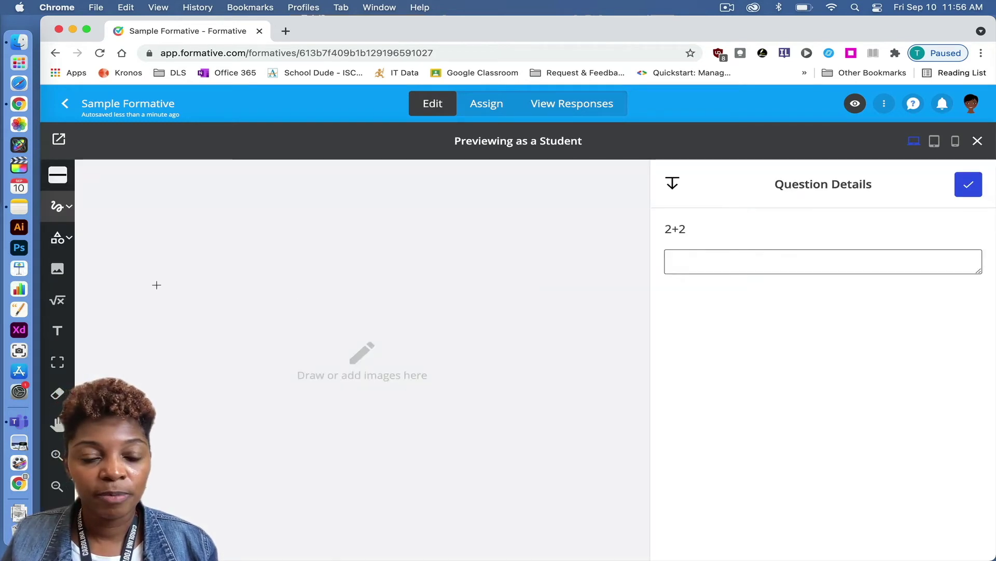
{"action": "mouse_move", "coordinate": [154, 288]}
{"action": "left_mouse_down"}
{"action": "mouse_move", "coordinate": [180, 269]}
{"action": "mouse_move", "coordinate": [156, 301]}
{"action": "left_mouse_up"}
{"action": "mouse_move", "coordinate": [250, 287]}
{"action": "left_mouse_down"}
{"action": "mouse_move", "coordinate": [306, 284]}
{"action": "mouse_move", "coordinate": [283, 296]}
{"action": "left_mouse_up"}
{"action": "left_click_drag", "start_coordinate": [352, 246], "coordinate": [401, 283]}
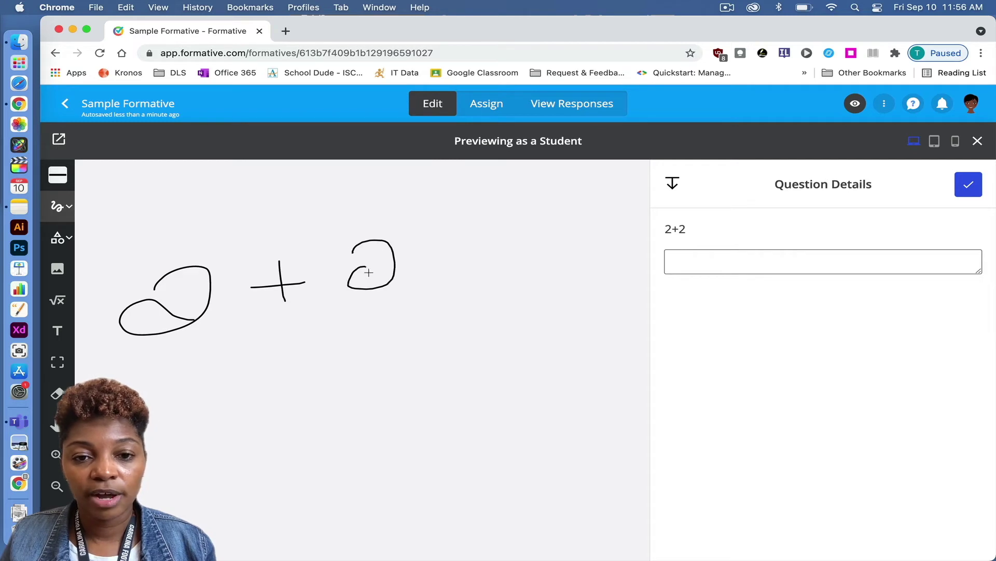
{"action": "mouse_move", "coordinate": [427, 247]}
{"action": "left_mouse_down"}
{"action": "mouse_move", "coordinate": [458, 244]}
{"action": "mouse_move", "coordinate": [461, 259]}
{"action": "left_mouse_up"}
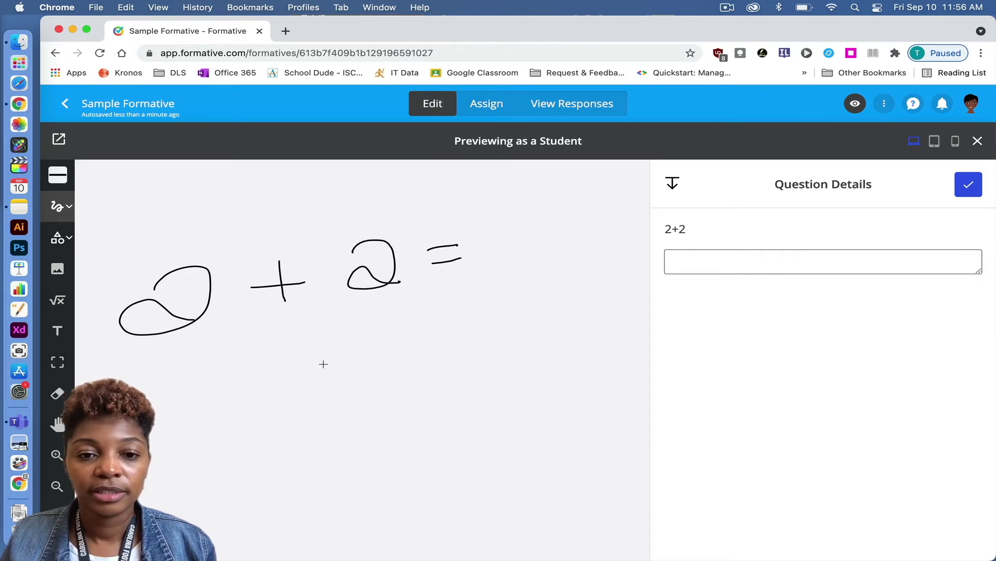
{"action": "mouse_move", "coordinate": [532, 212]}
{"action": "left_mouse_down"}
{"action": "mouse_move", "coordinate": [544, 250]}
{"action": "mouse_move", "coordinate": [539, 296]}
{"action": "left_mouse_up"}
{"action": "left_click_drag", "start_coordinate": [166, 371], "coordinate": [173, 413]}
{"action": "left_click_drag", "start_coordinate": [198, 356], "coordinate": [212, 394]}
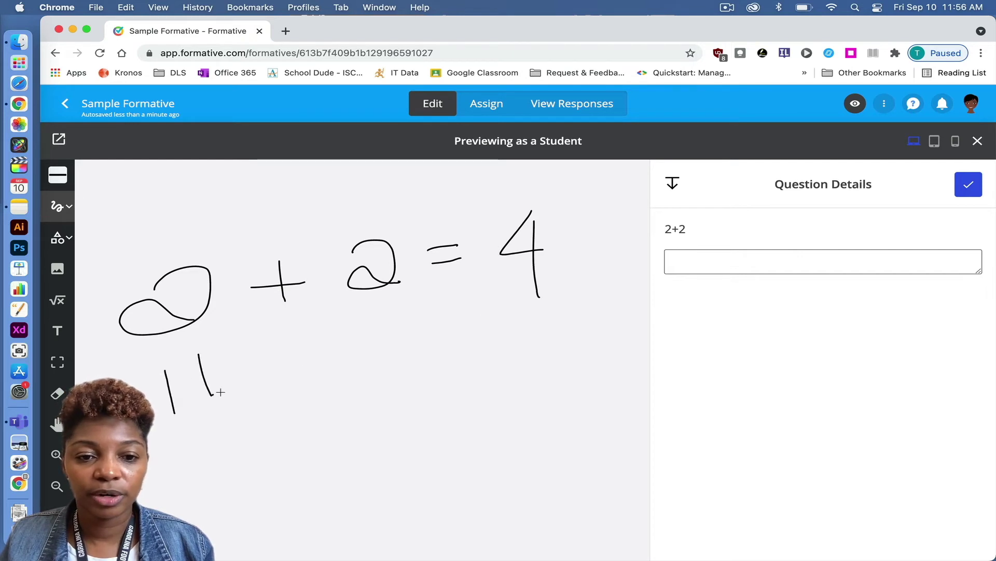
{"action": "mouse_move", "coordinate": [367, 318]}
{"action": "left_mouse_down"}
{"action": "mouse_move", "coordinate": [379, 363]}
{"action": "mouse_move", "coordinate": [411, 352]}
{"action": "left_mouse_up"}
Step: Enter 4 as the typed answer to 2+2 and save the worked response
{"action": "left_click", "coordinate": [684, 259]}
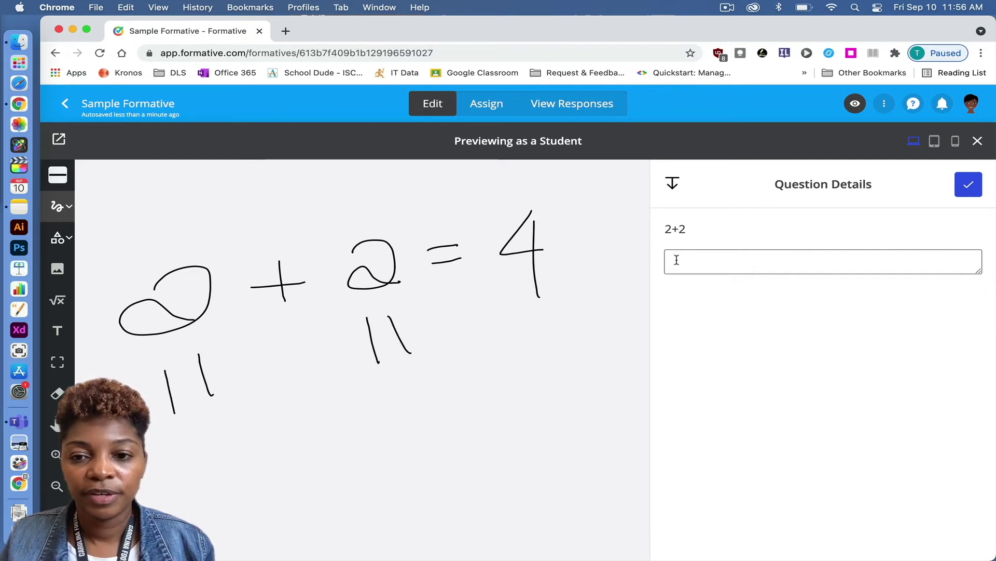
{"action": "type", "text": "4"}
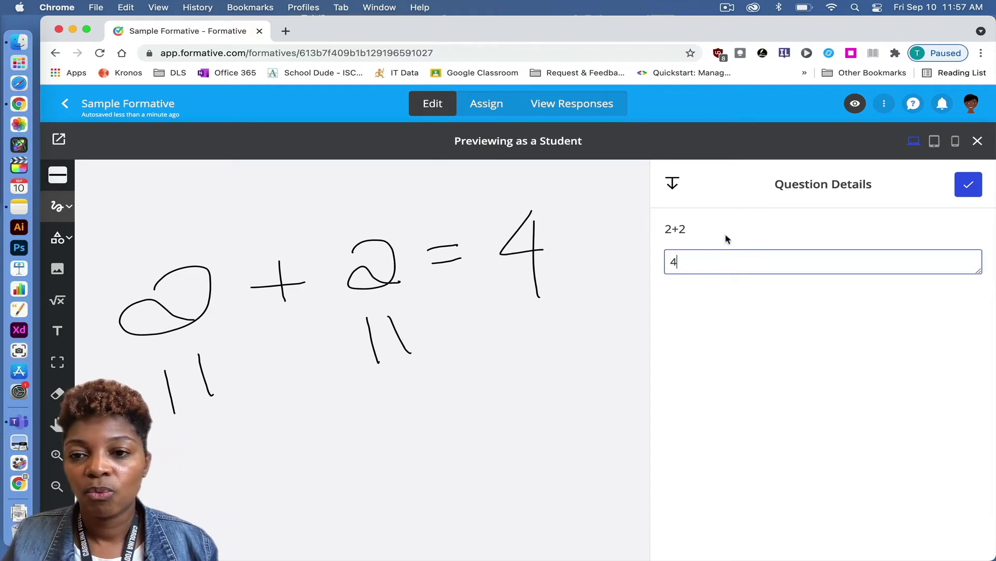
{"action": "left_click", "coordinate": [970, 189]}
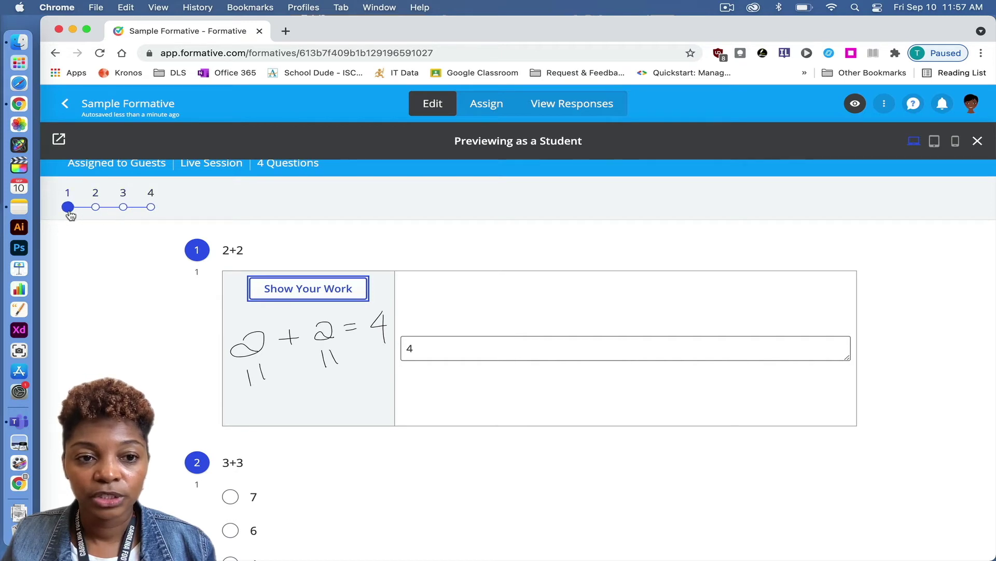
{"action": "scroll", "coordinate": [165, 283], "scroll_direction": "down", "scroll_amount": 4}
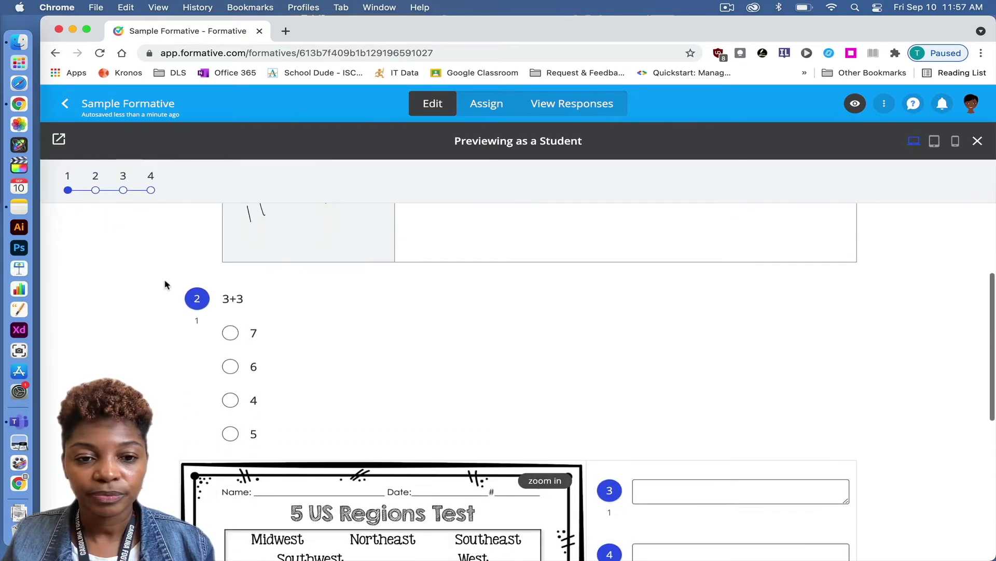
Step: Answer 3+3 with 6 and questions 3 and 4 with west and southwest
{"action": "left_click", "coordinate": [230, 361]}
{"action": "scroll", "coordinate": [352, 364], "scroll_direction": "down", "scroll_amount": 5}
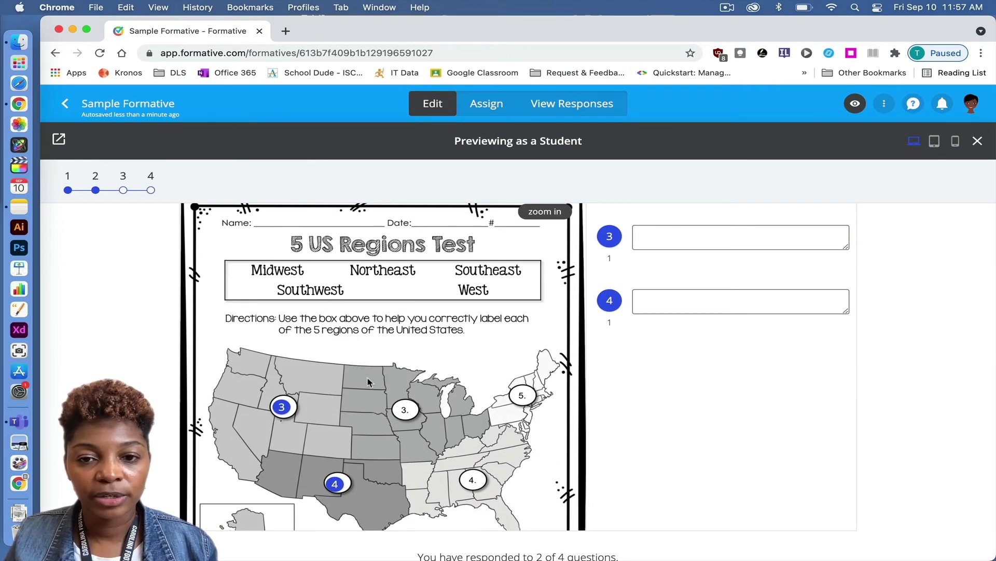
{"action": "left_click", "coordinate": [663, 234]}
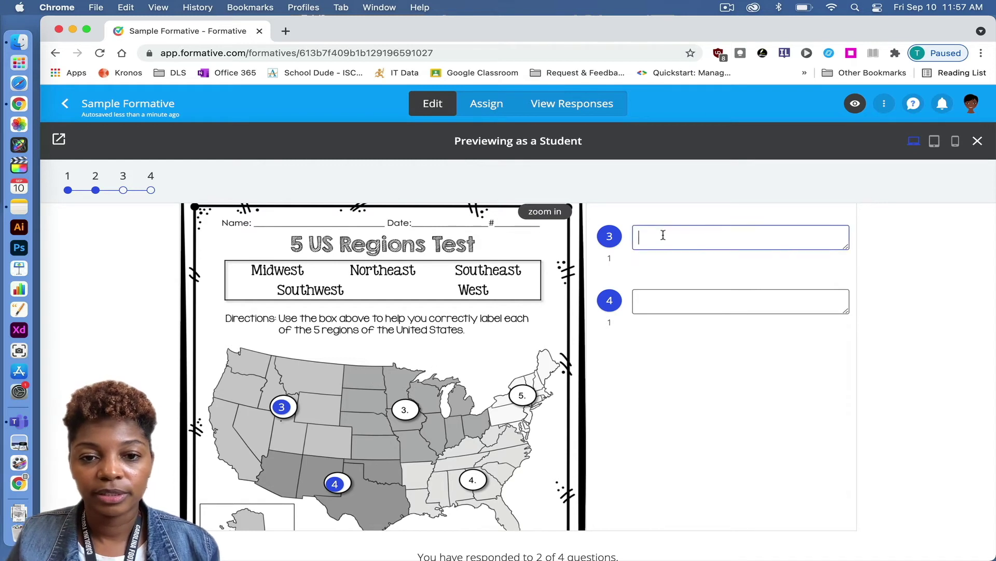
{"action": "type", "text": "west"}
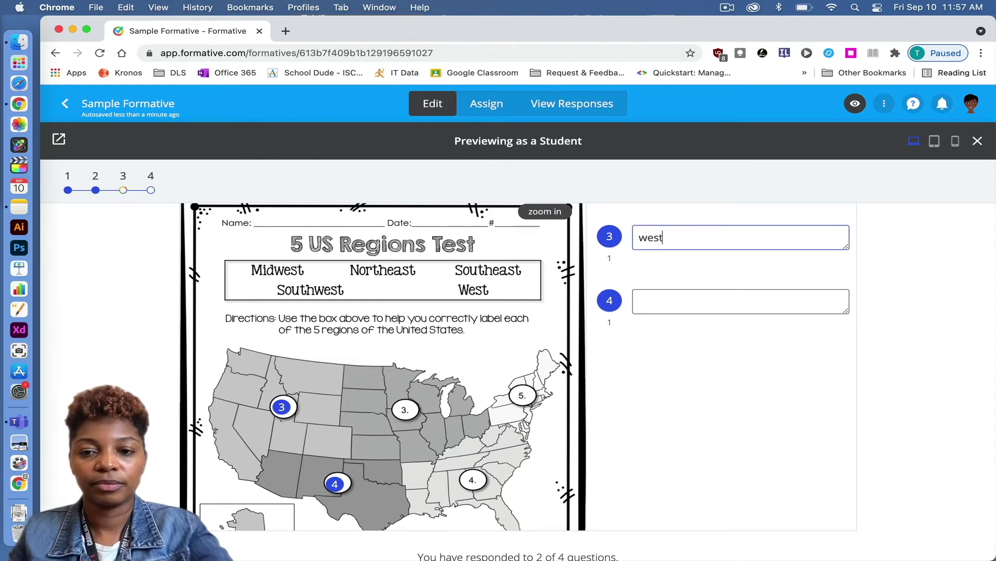
{"action": "left_click", "coordinate": [660, 300]}
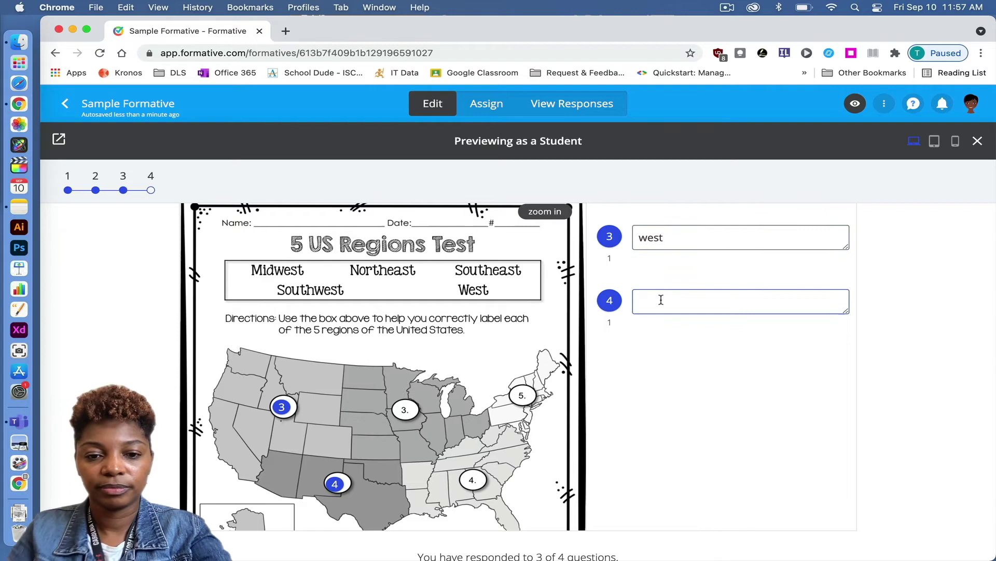
{"action": "type", "text": "south"}
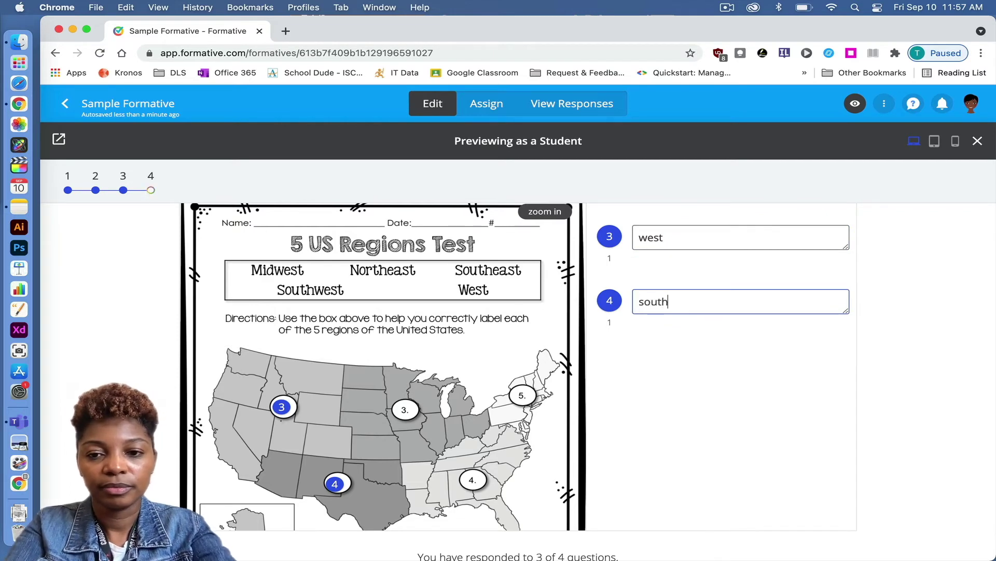
{"action": "type", "text": "west"}
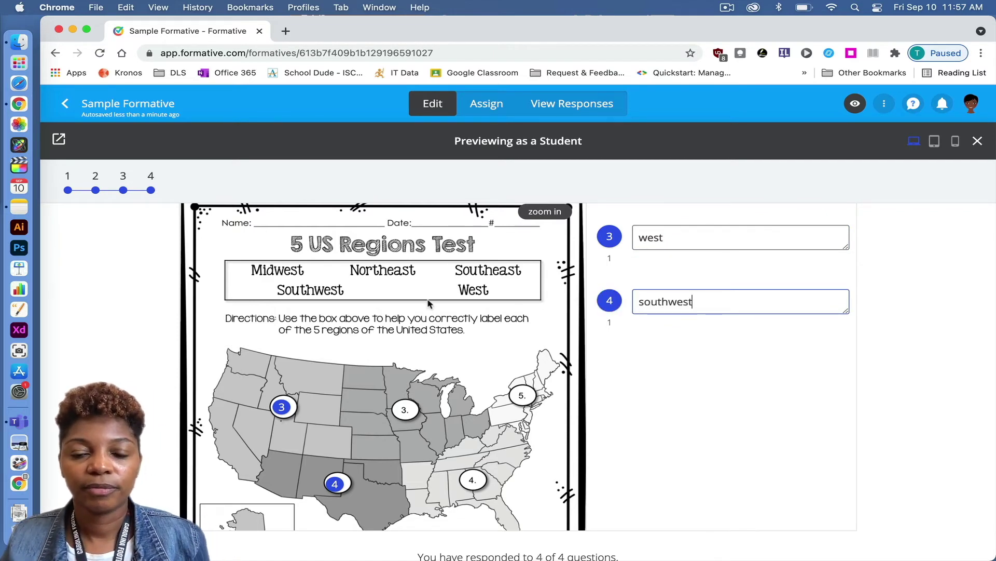
{"action": "scroll", "coordinate": [420, 305], "scroll_direction": "up", "scroll_amount": 1}
{"action": "scroll", "coordinate": [436, 308], "scroll_direction": "down", "scroll_amount": 3}
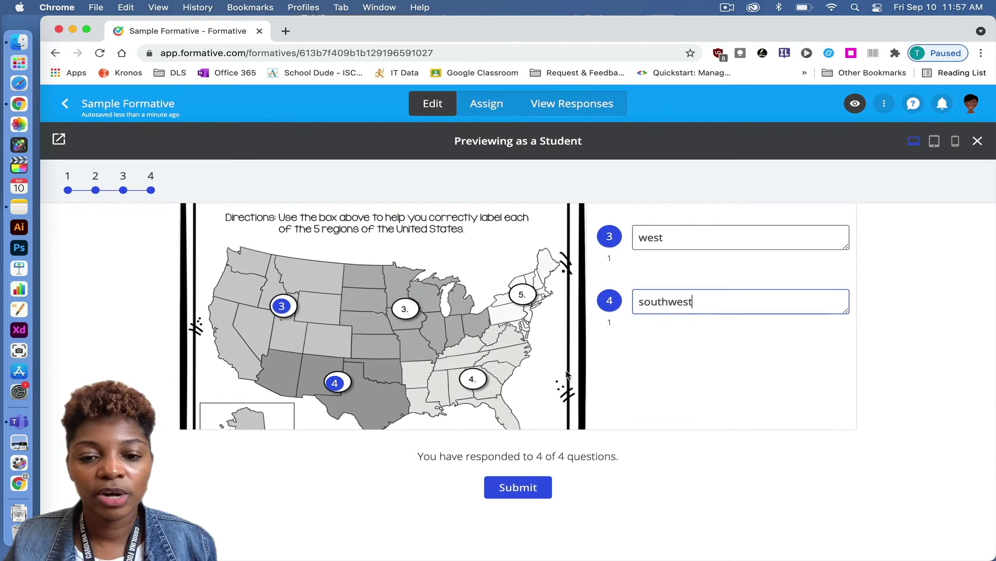
Step: Submit the four preview responses, confirm, and dismiss the success message
{"action": "left_click", "coordinate": [516, 489]}
{"action": "left_click", "coordinate": [476, 383]}
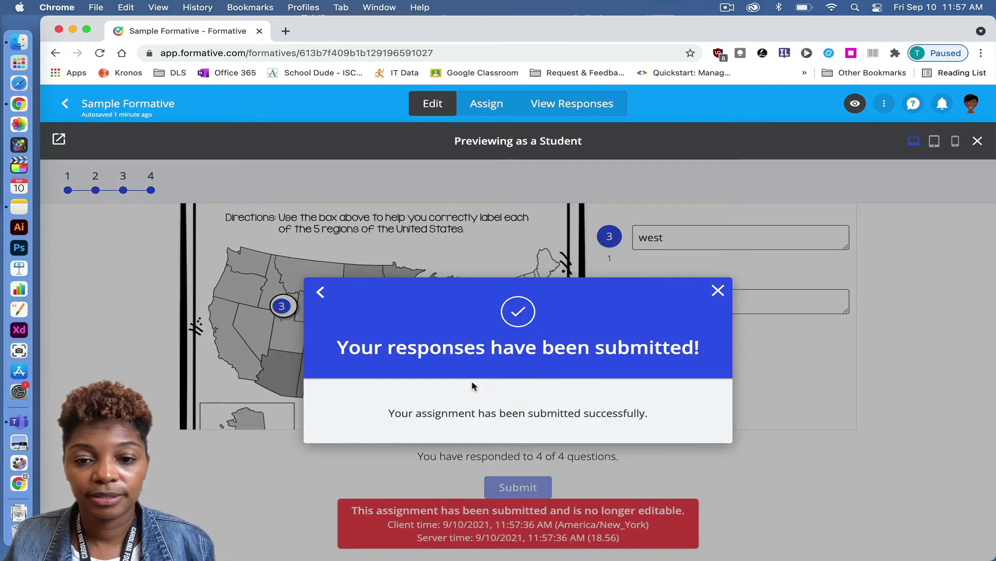
{"action": "left_click", "coordinate": [717, 291]}
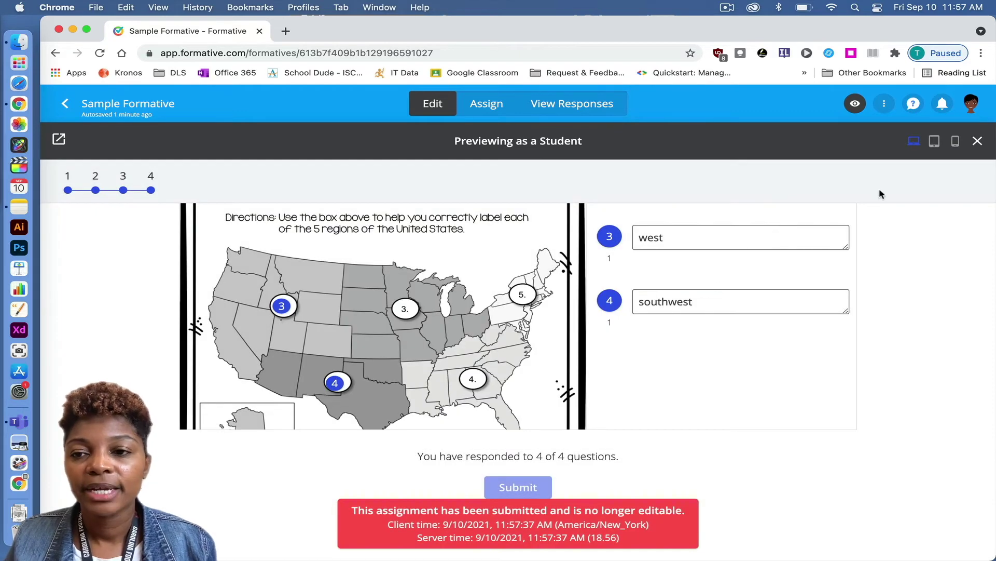
Step: Exit the 'Previewing as a Student' view of Sample Formative
{"action": "left_click", "coordinate": [978, 141]}
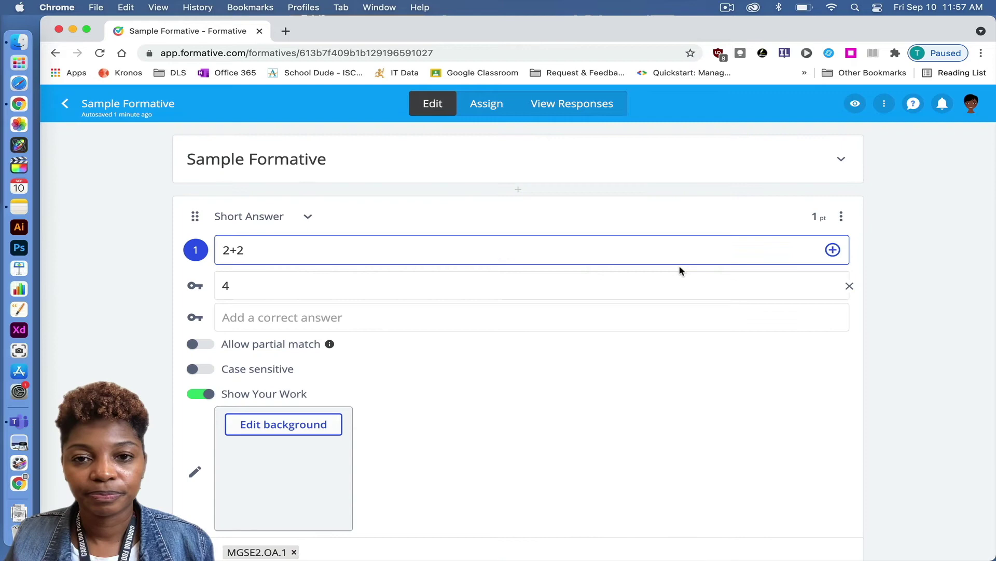
{"action": "scroll", "coordinate": [679, 270], "scroll_direction": "down", "scroll_amount": 5}
{"action": "scroll", "coordinate": [680, 271], "scroll_direction": "up", "scroll_amount": 5}
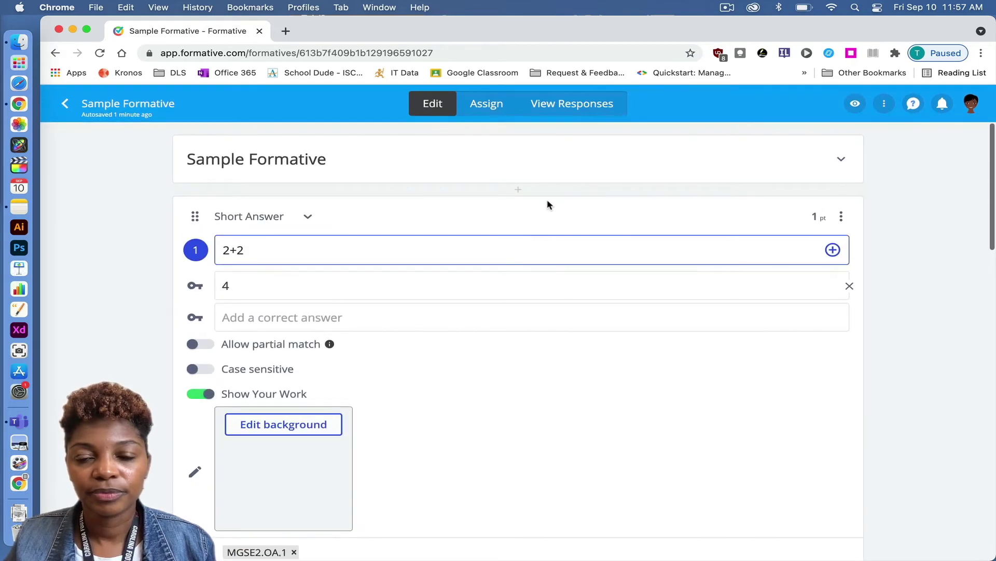
Step: On the Assign page, select Wakanda Academy and expand Optional Settings
{"action": "left_click", "coordinate": [484, 111]}
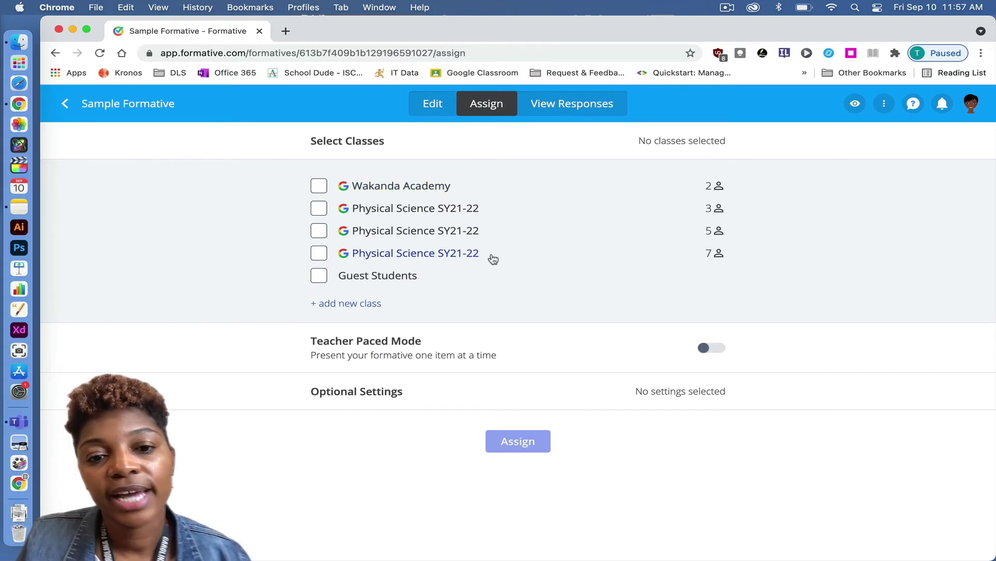
{"action": "left_click", "coordinate": [318, 186]}
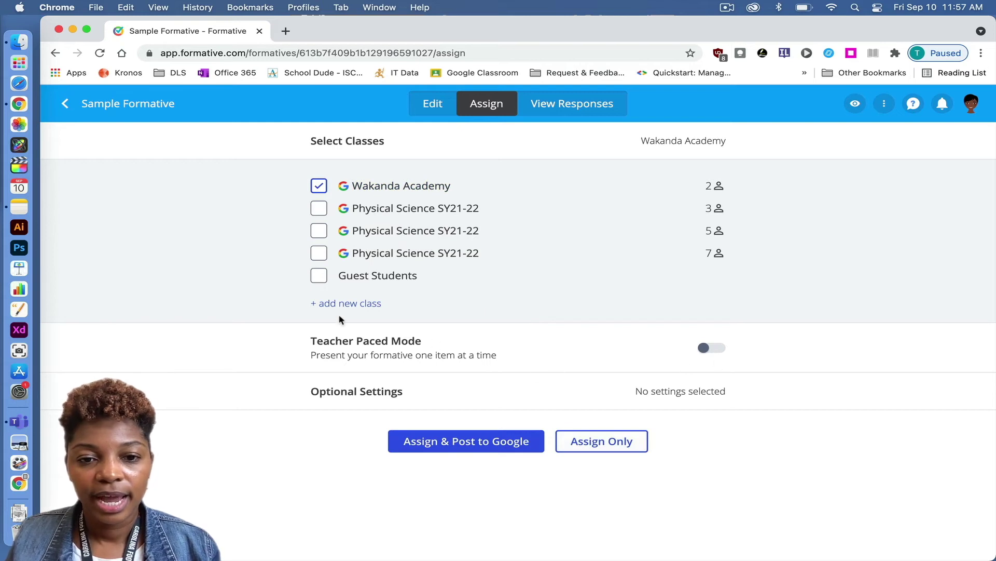
{"action": "left_click", "coordinate": [358, 393]}
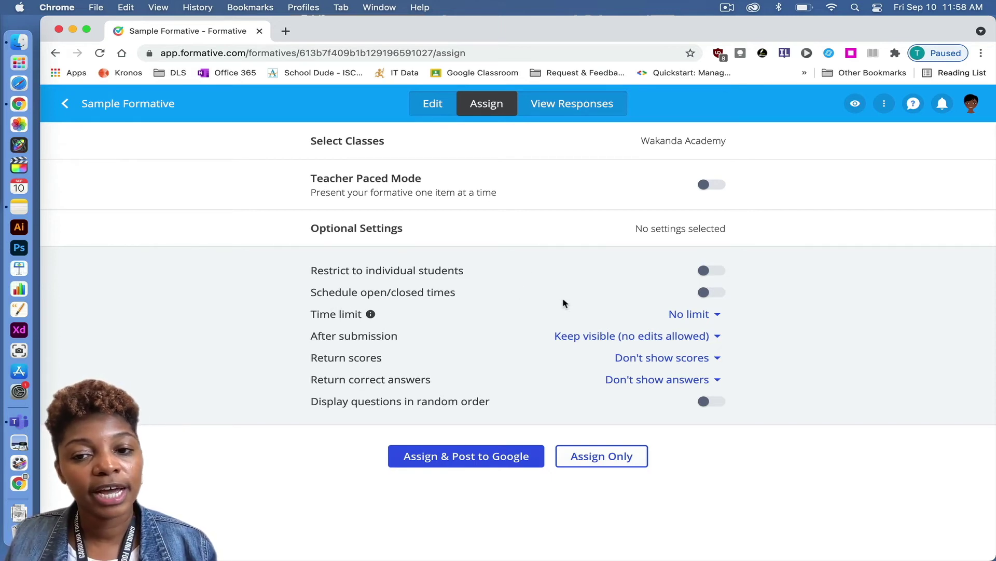
Step: Enable scheduled open/close times and set a 15-minute time limit
{"action": "left_click", "coordinate": [712, 293]}
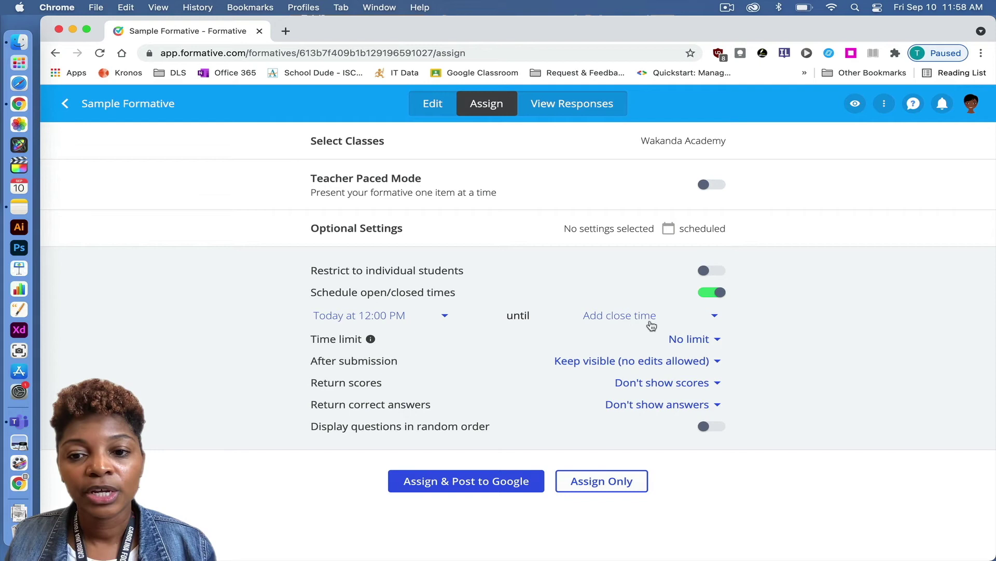
{"action": "left_click", "coordinate": [720, 346]}
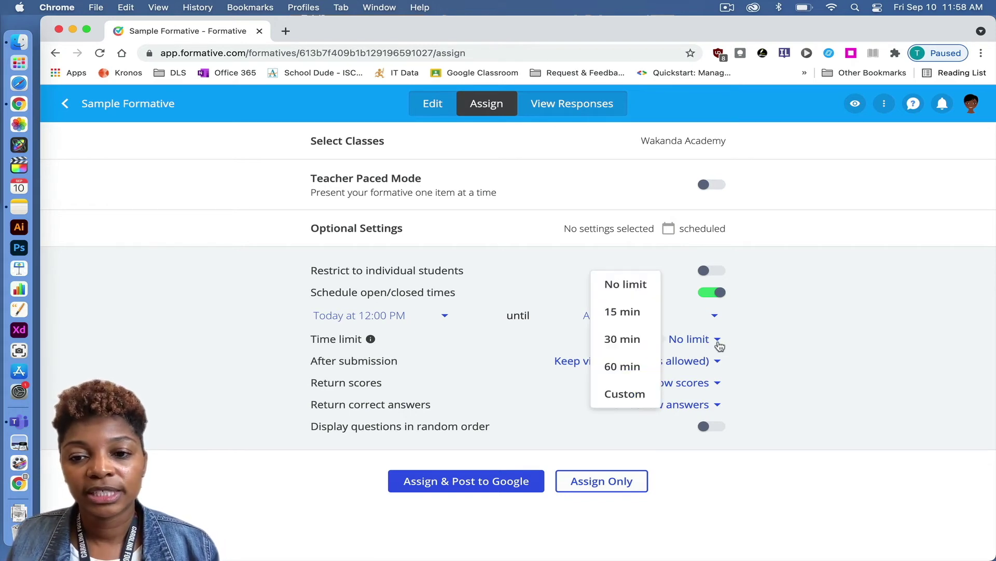
{"action": "left_click", "coordinate": [630, 313]}
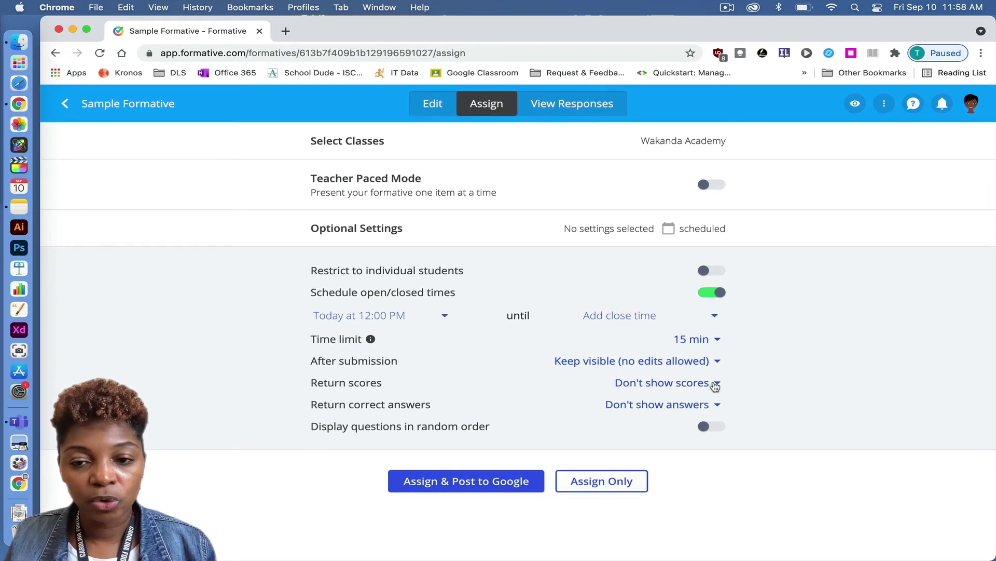
Step: Return scores instantly and reveal correct answers only when the assignment closes
{"action": "left_click", "coordinate": [715, 384]}
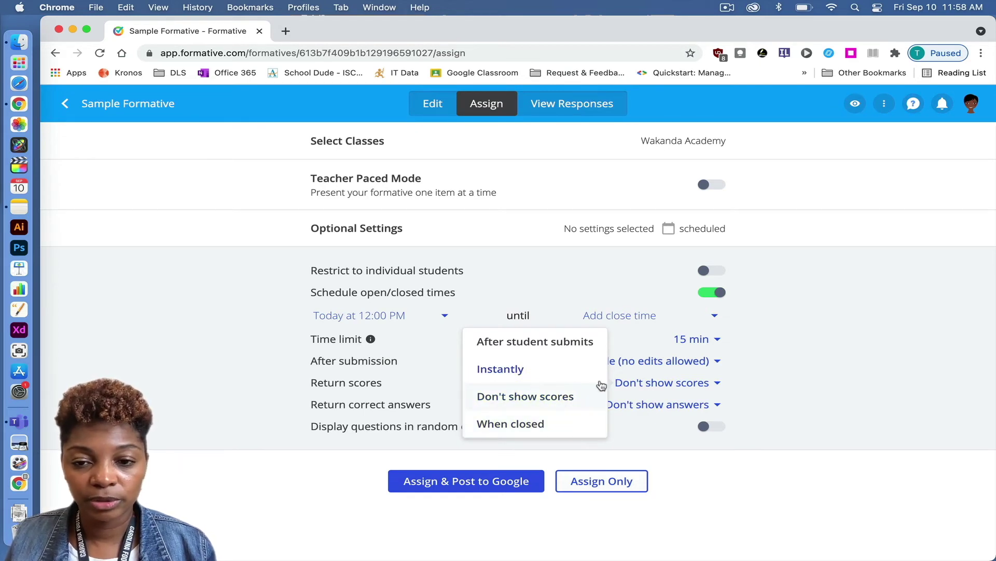
{"action": "left_click", "coordinate": [540, 371]}
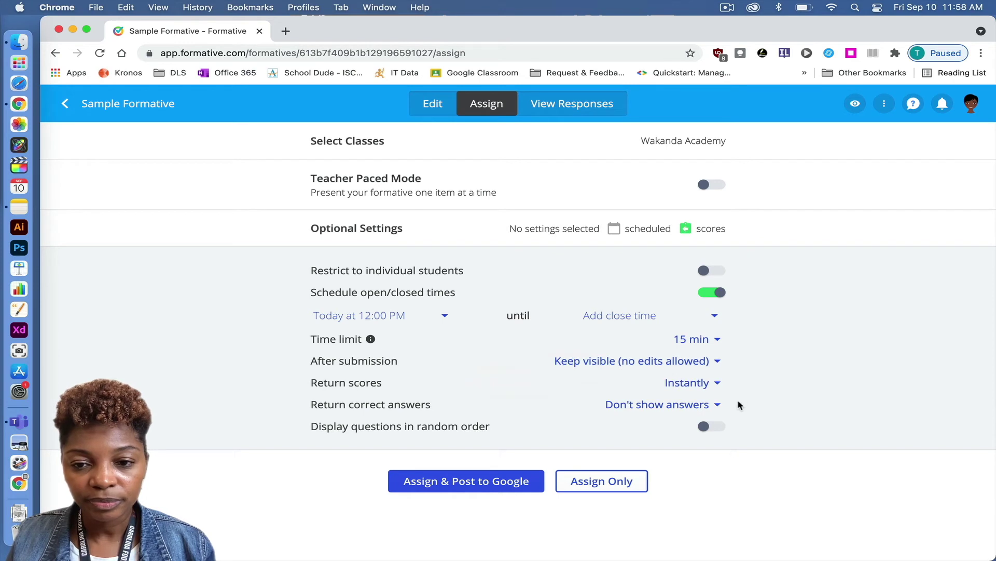
{"action": "left_click", "coordinate": [717, 406]}
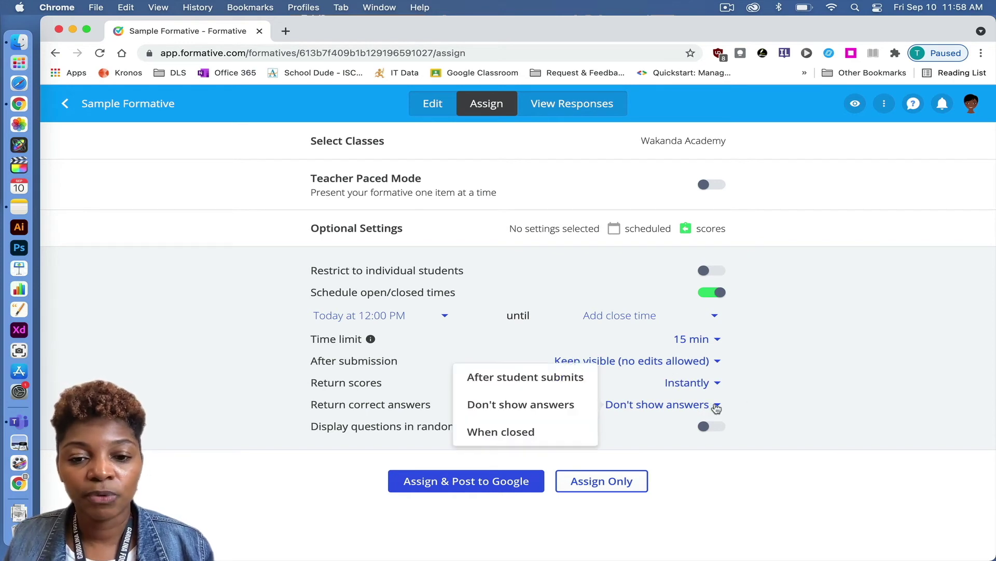
{"action": "left_click", "coordinate": [550, 431]}
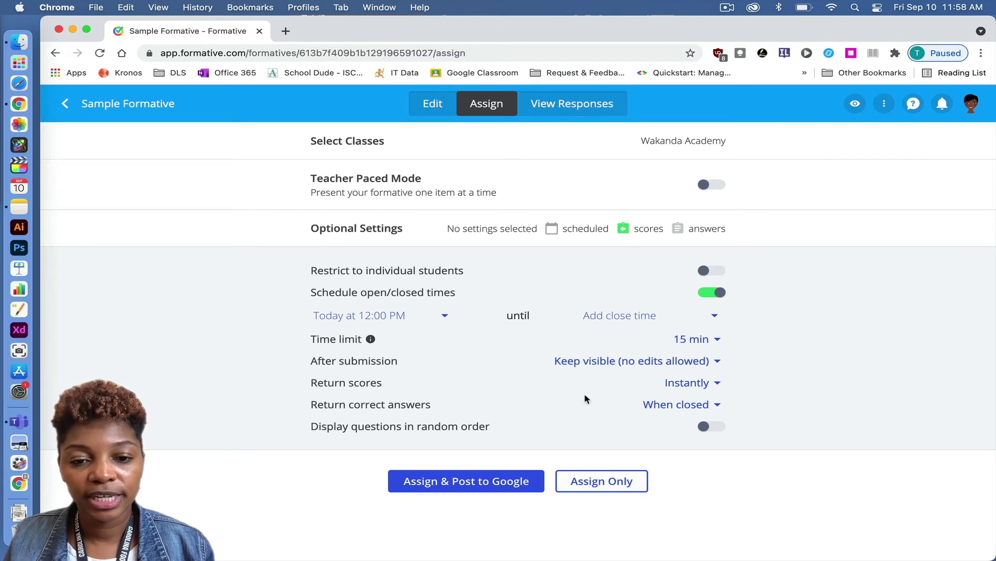
Step: Assign and post Sample Formative to Google Classroom with the teacher account, dismissing join instructions
{"action": "left_click", "coordinate": [470, 483]}
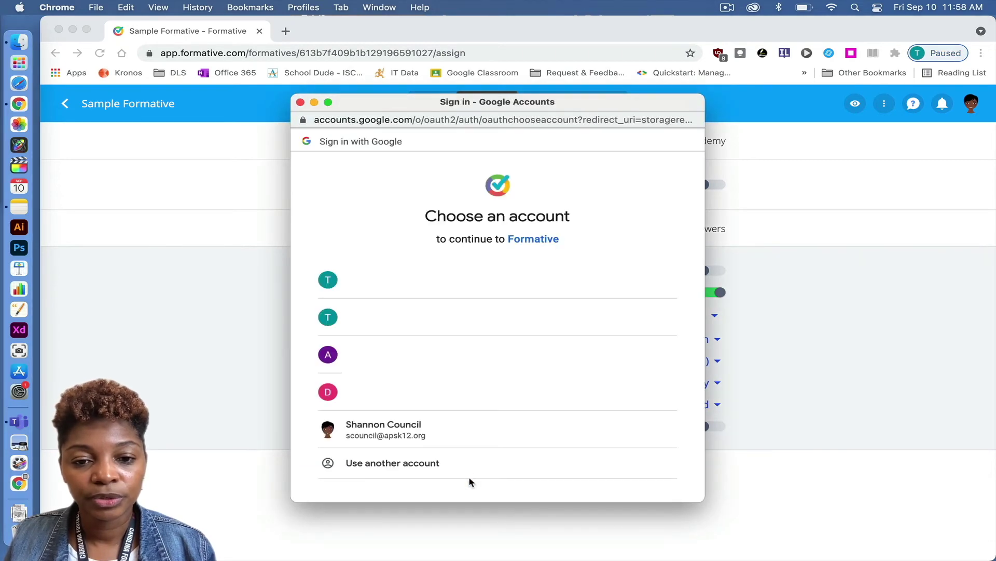
{"action": "left_click", "coordinate": [446, 434]}
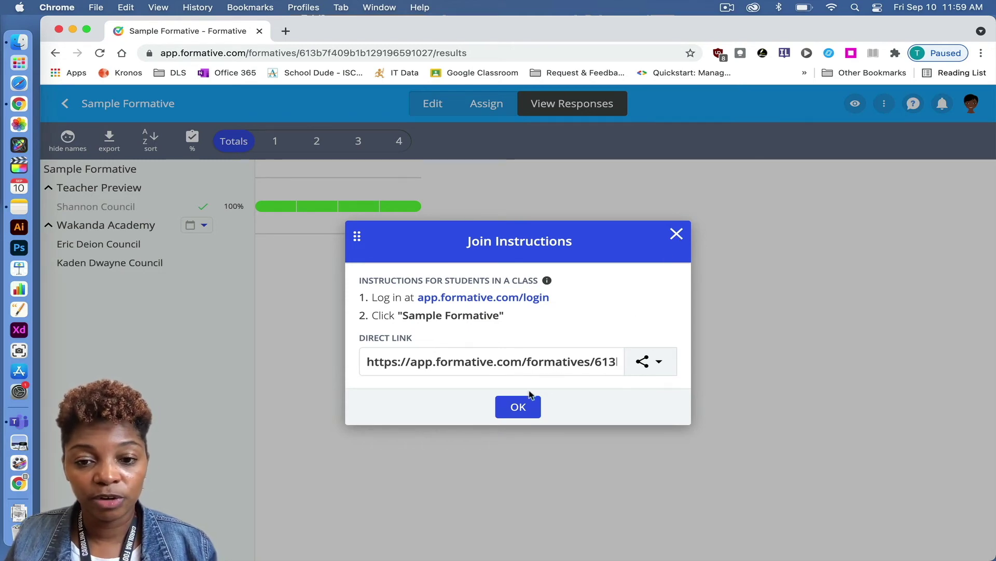
{"action": "left_click", "coordinate": [518, 408]}
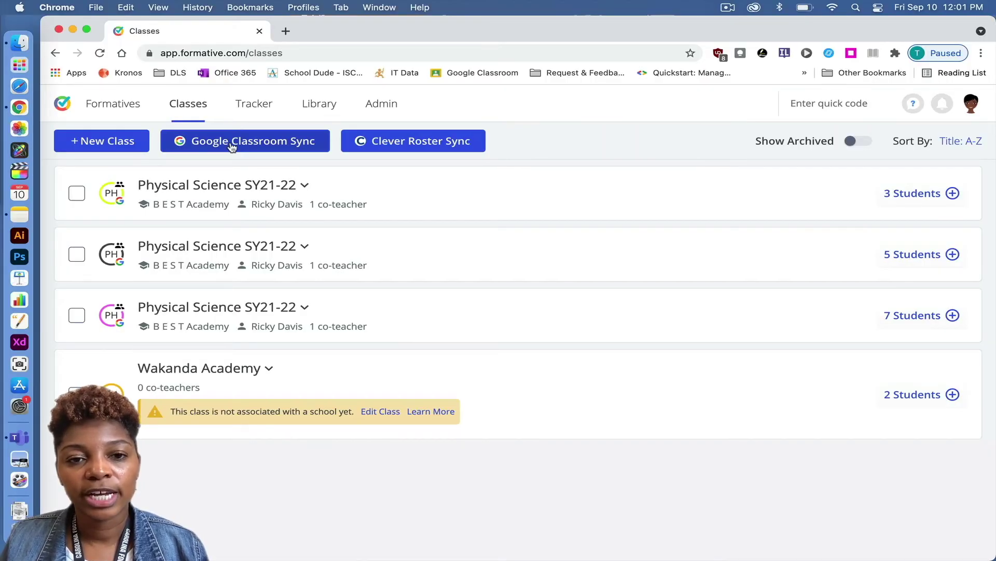
Step: Import the 7th Grade Mathematics class from Google Classroom Sync
{"action": "left_click", "coordinate": [232, 144]}
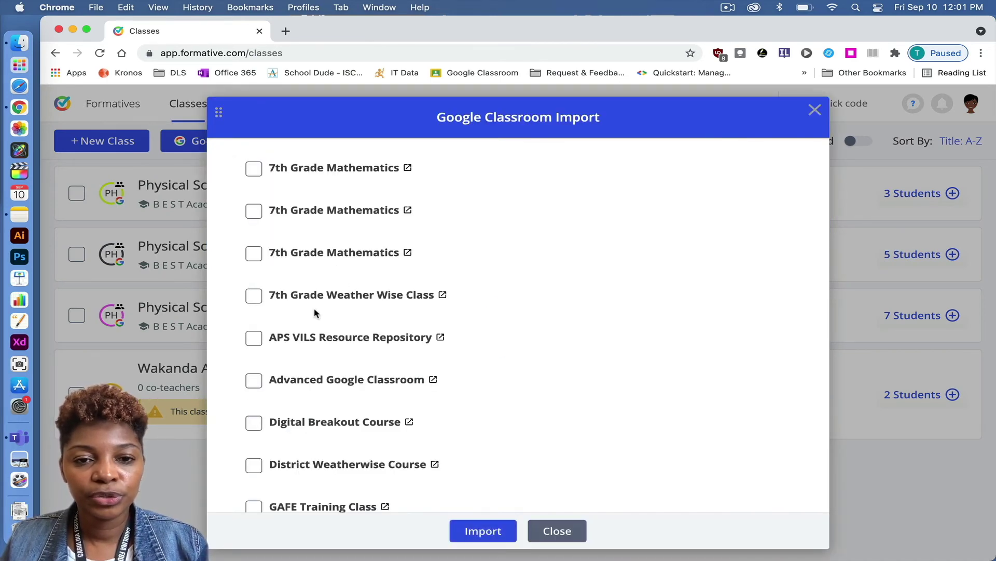
{"action": "left_click", "coordinate": [255, 172]}
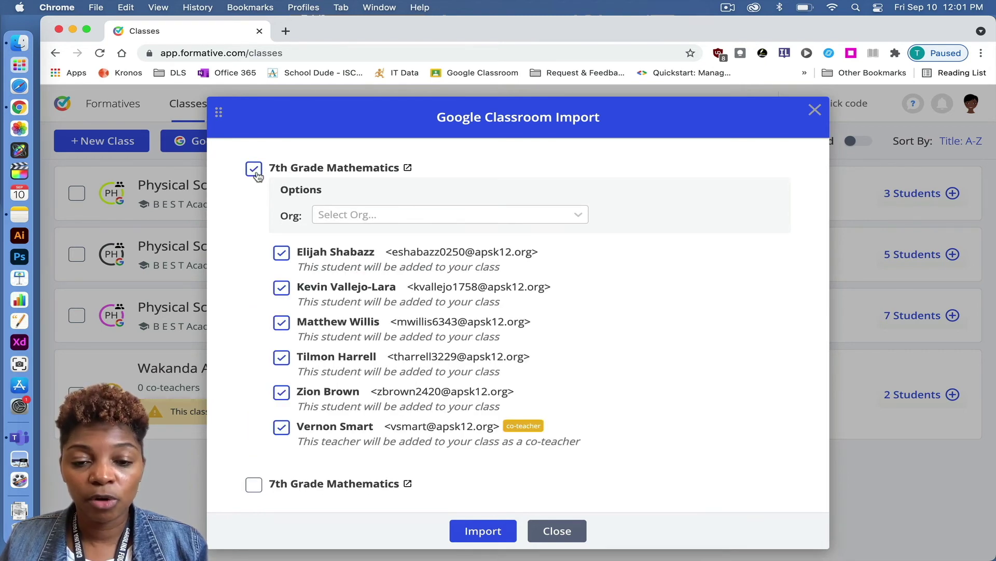
{"action": "left_click", "coordinate": [483, 531]}
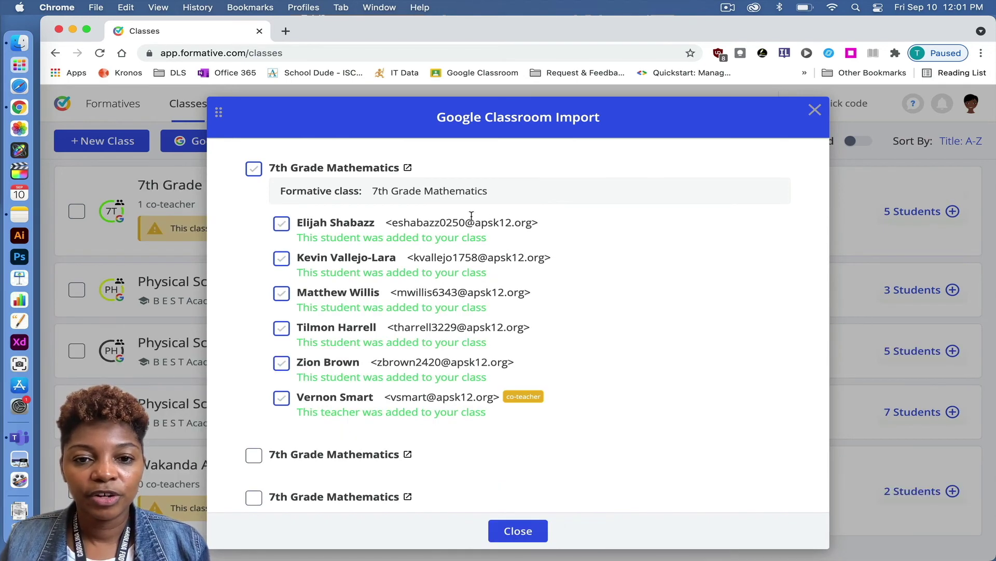
{"action": "left_click", "coordinate": [518, 531]}
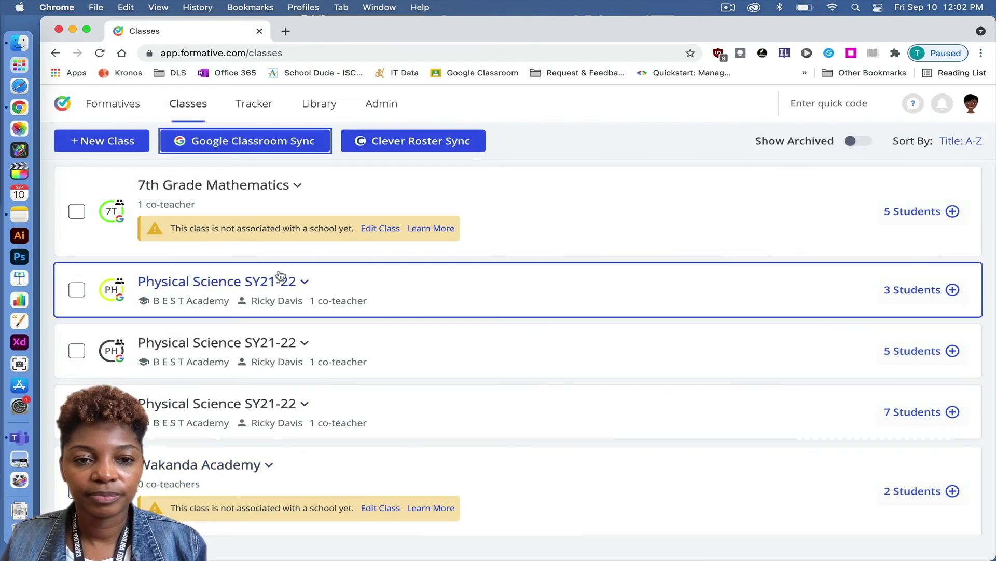
Step: Review the 7th Grade Mathematics five-student roster, then collapse it
{"action": "left_click", "coordinate": [297, 188]}
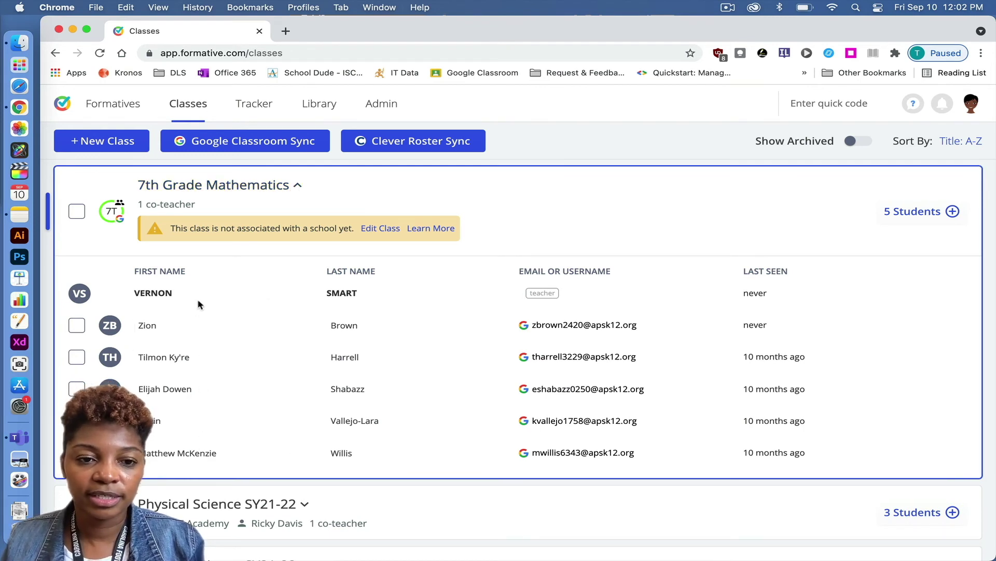
{"action": "left_click", "coordinate": [299, 186]}
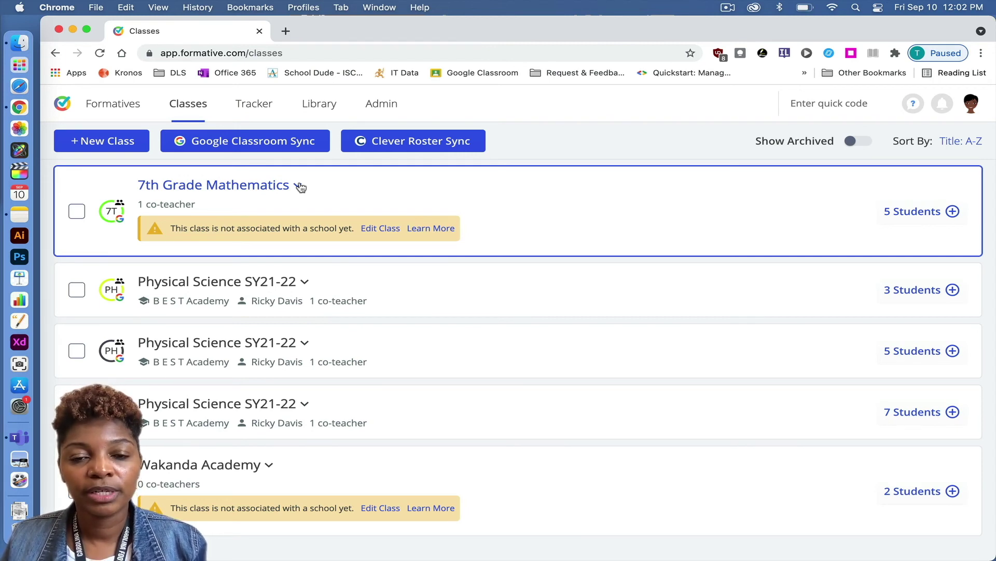
Step: Select the third Physical Science SY21-22 class and sync it with Google Classroom
{"action": "left_click", "coordinate": [76, 212]}
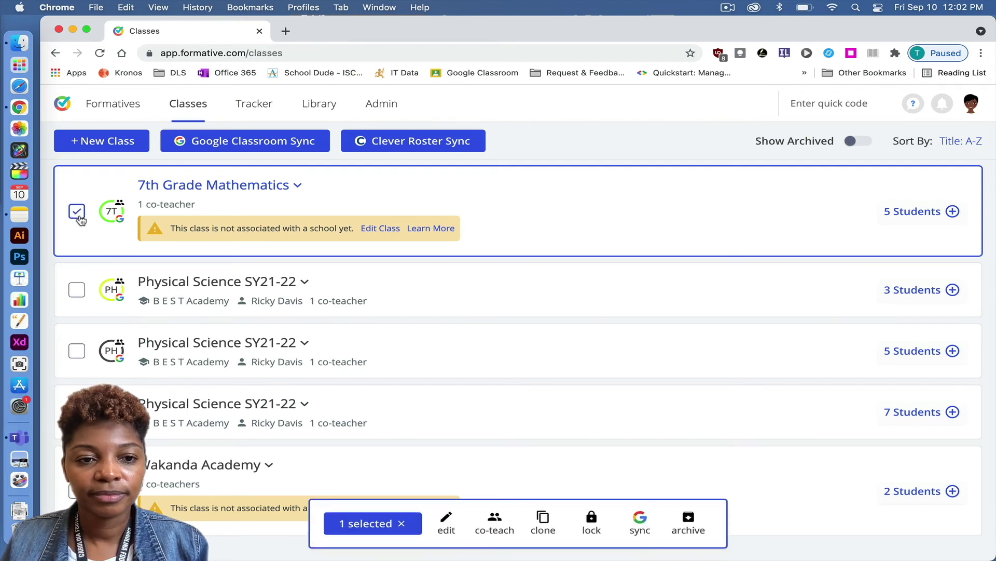
{"action": "left_click", "coordinate": [77, 212]}
{"action": "left_click", "coordinate": [113, 356]}
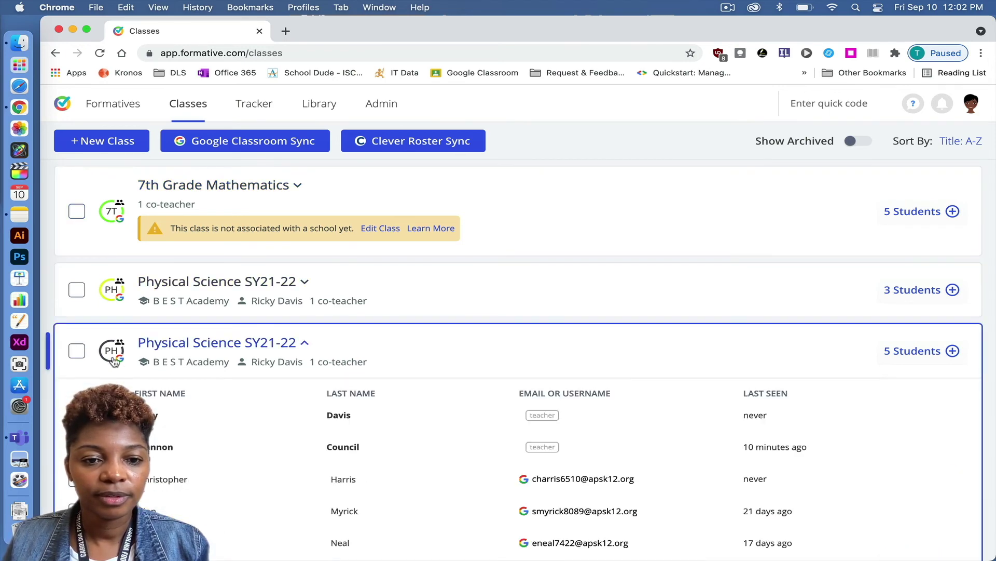
{"action": "scroll", "coordinate": [113, 357], "scroll_direction": "down", "scroll_amount": 3}
{"action": "left_click", "coordinate": [75, 245]}
{"action": "scroll", "coordinate": [76, 244], "scroll_direction": "up", "scroll_amount": 3}
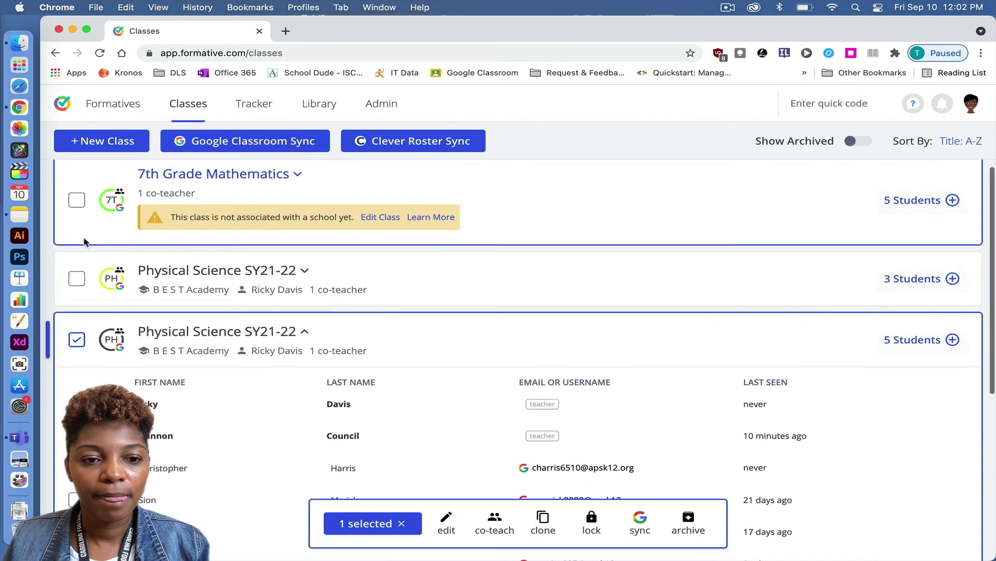
{"action": "scroll", "coordinate": [416, 389], "scroll_direction": "down", "scroll_amount": 3}
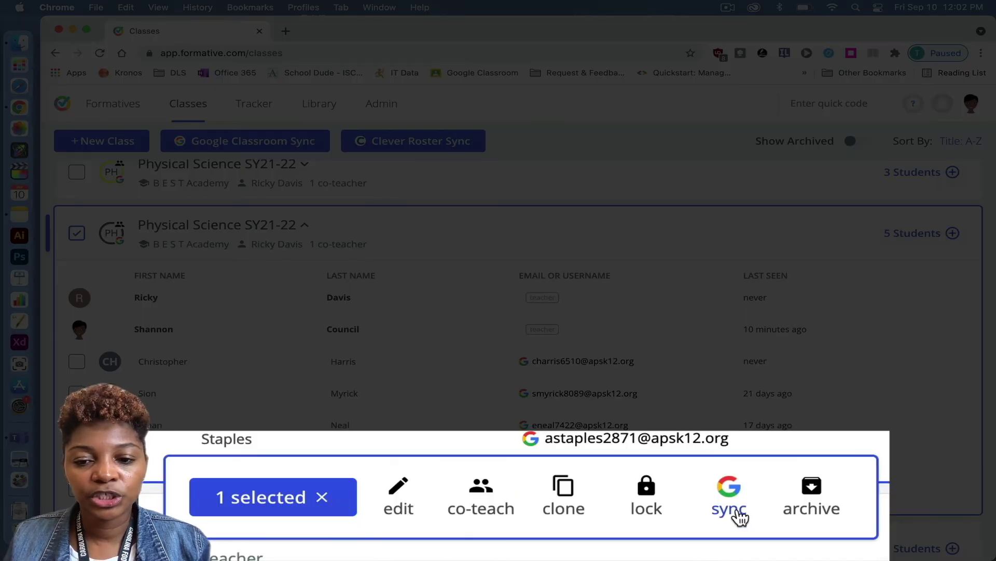
{"action": "left_click", "coordinate": [732, 510]}
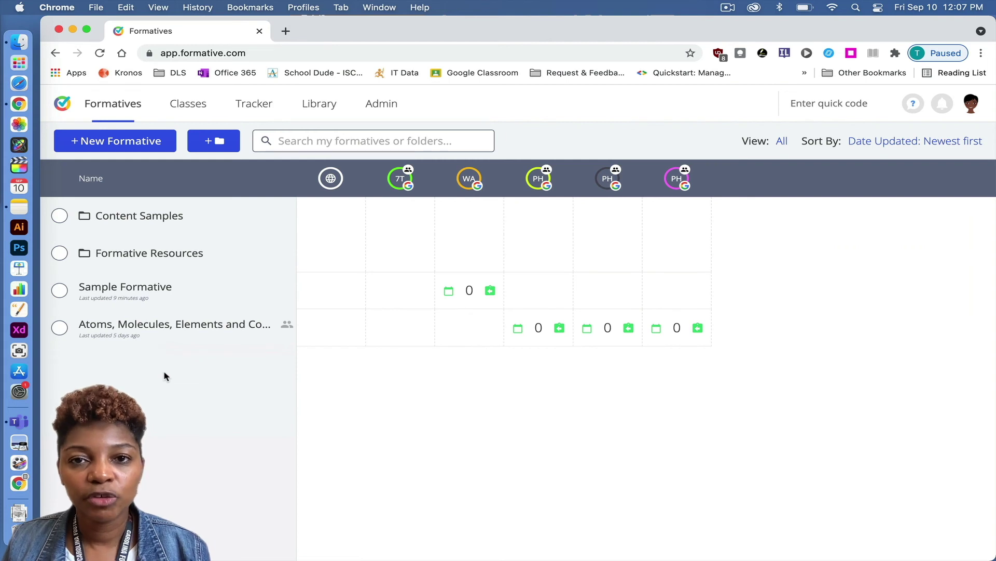
Step: View responses for the Atoms, Molecules, Elements and Compounds formative, showing the third Physical Science group
{"action": "left_click", "coordinate": [133, 329]}
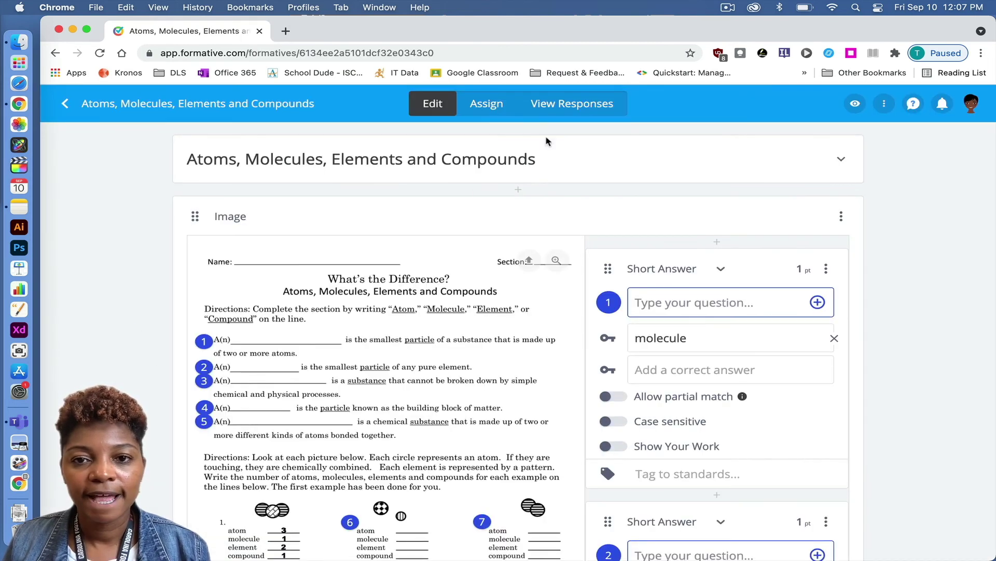
{"action": "left_click", "coordinate": [557, 107]}
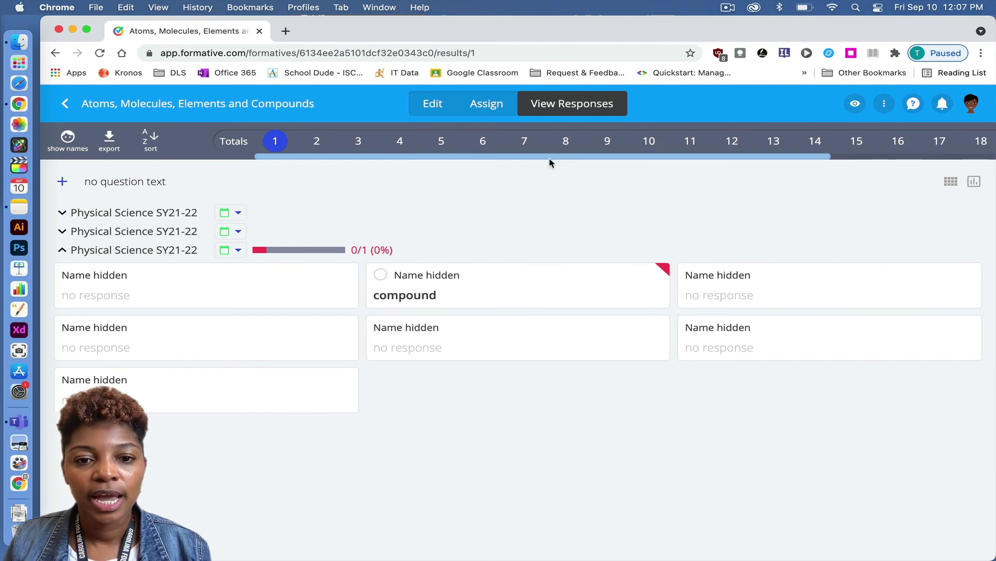
{"action": "left_click", "coordinate": [62, 252]}
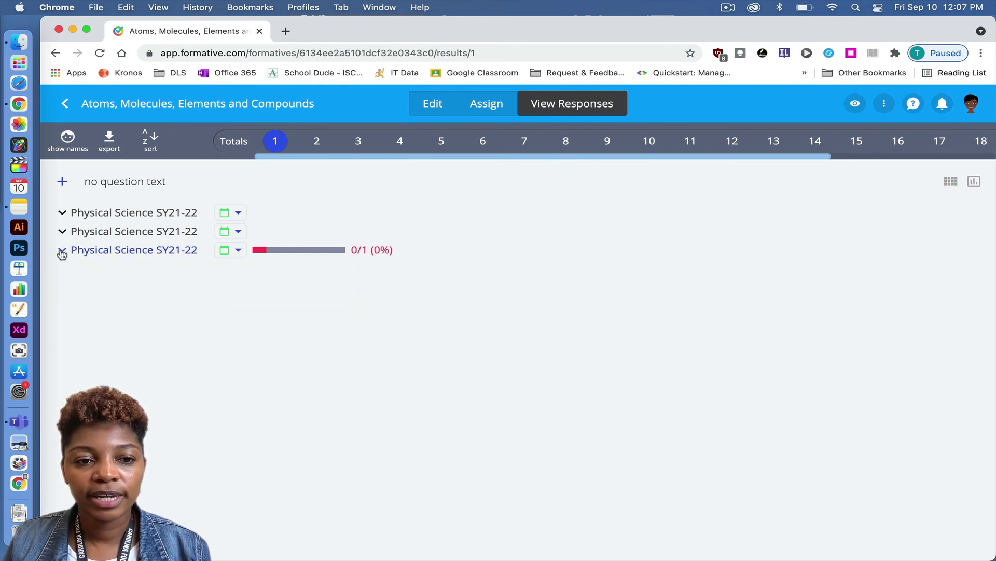
{"action": "left_click", "coordinate": [63, 250]}
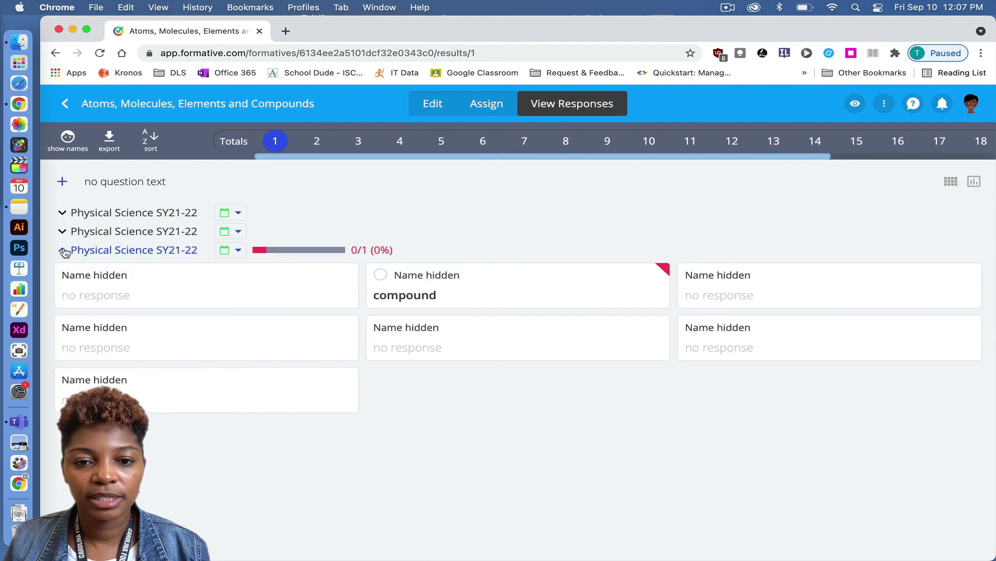
{"action": "left_click", "coordinate": [492, 299]}
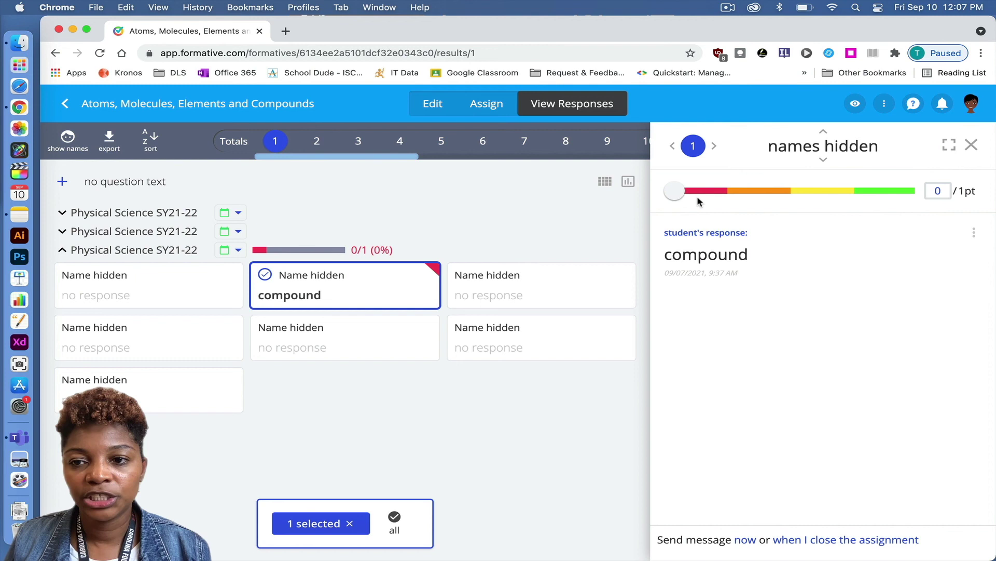
{"action": "mouse_move", "coordinate": [678, 196]}
{"action": "left_mouse_down"}
{"action": "mouse_move", "coordinate": [909, 193]}
{"action": "mouse_move", "coordinate": [669, 214]}
{"action": "left_mouse_up"}
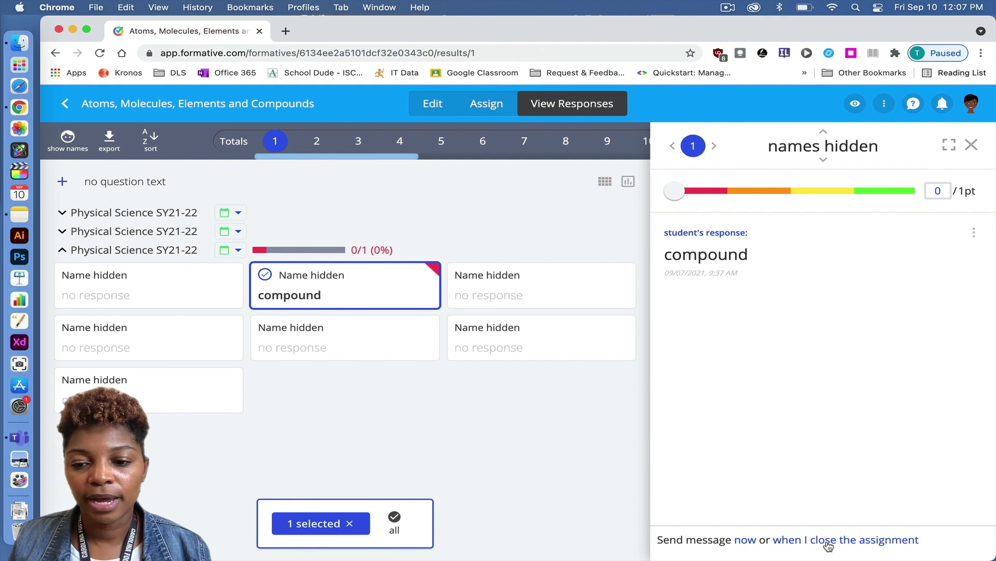
{"action": "left_click", "coordinate": [829, 546]}
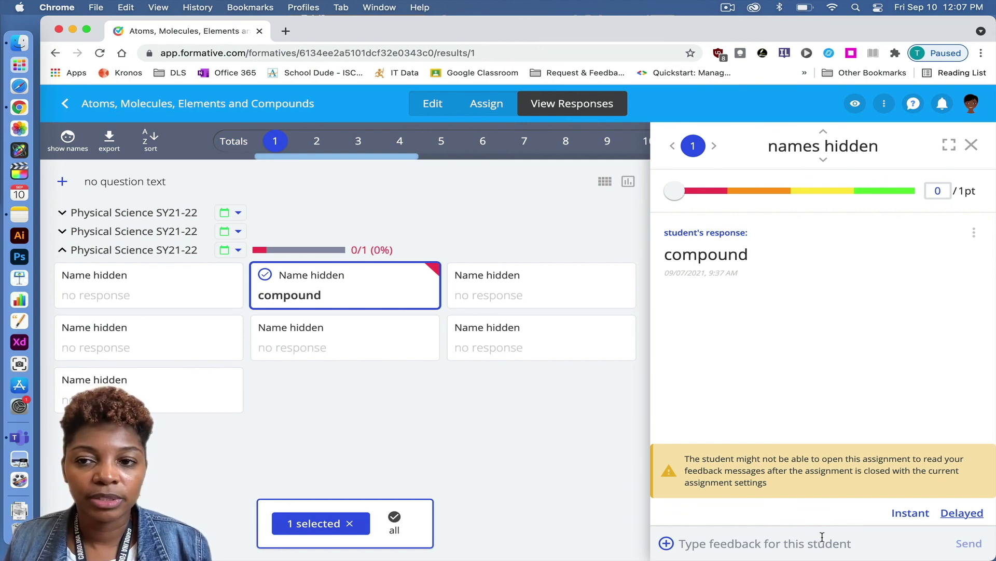
{"action": "left_click", "coordinate": [971, 145]}
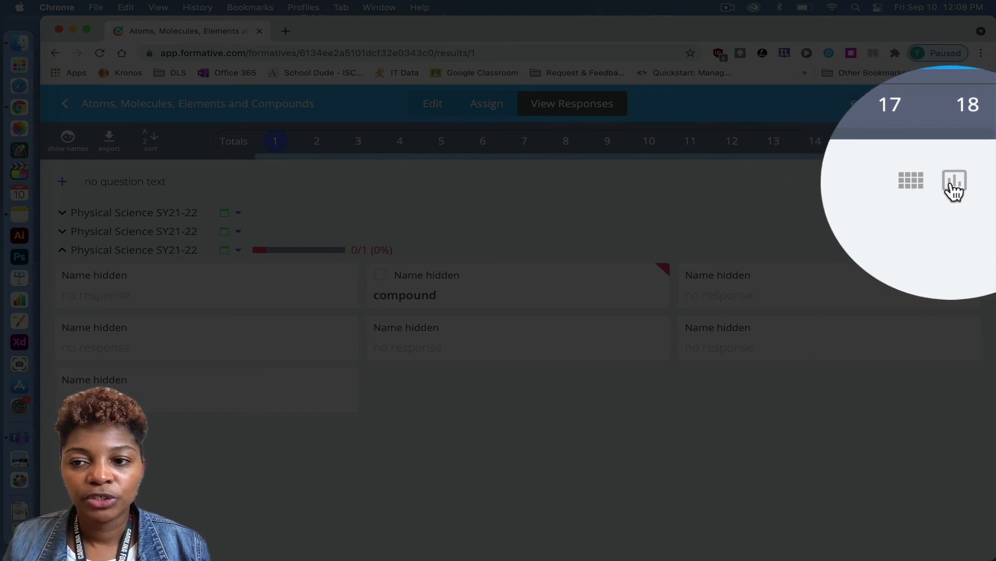
Step: Switch to the summary chart and browse questions 2-4, ending on question 2's 'molecule' tally
{"action": "left_click", "coordinate": [972, 184]}
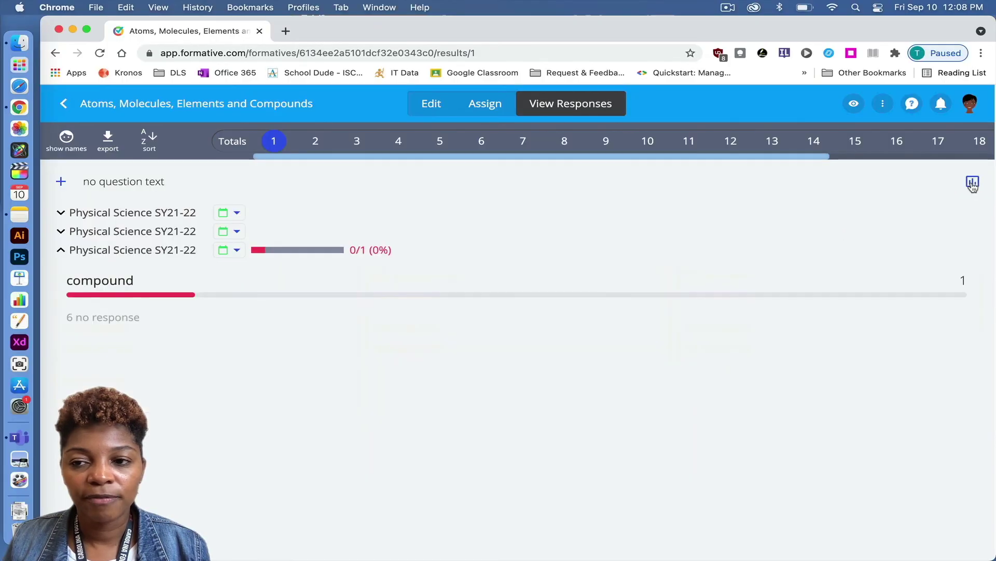
{"action": "left_click", "coordinate": [314, 145]}
{"action": "left_click", "coordinate": [355, 145]}
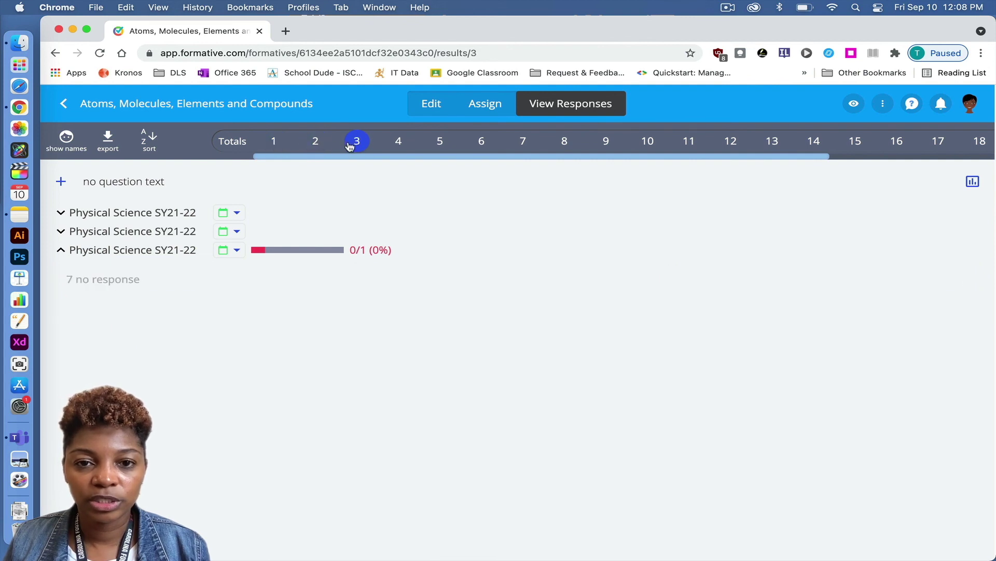
{"action": "left_click", "coordinate": [395, 145]}
{"action": "left_click", "coordinate": [315, 144]}
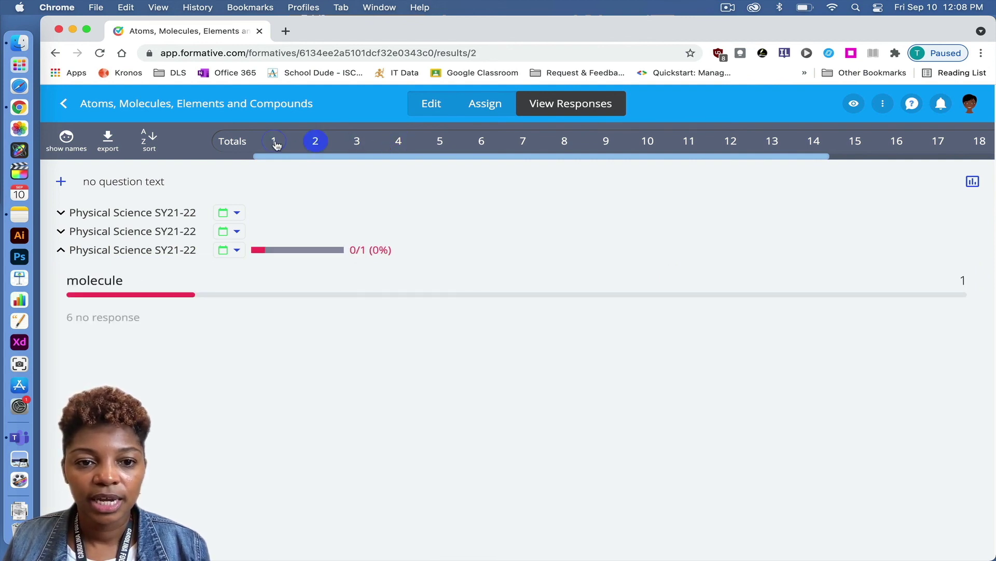